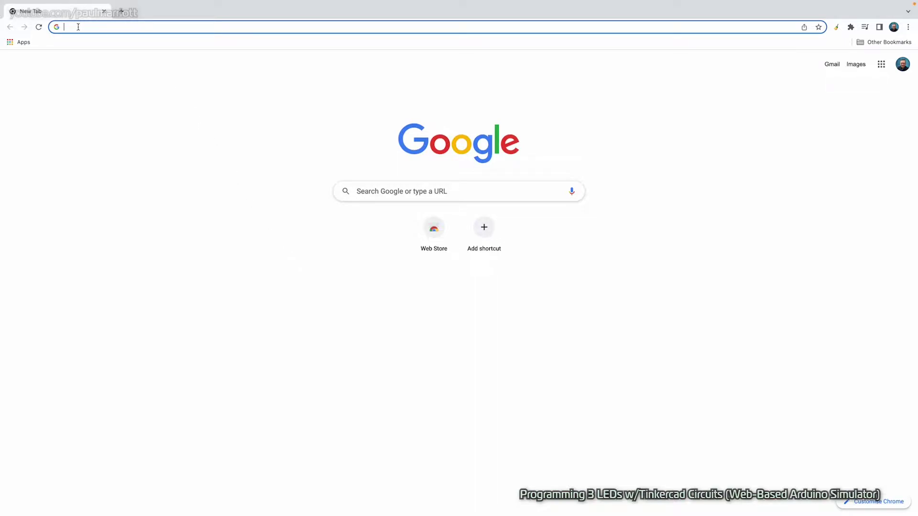
Open tinkercad.com and sign in to a personal account through Google
text(tinkercad.com)
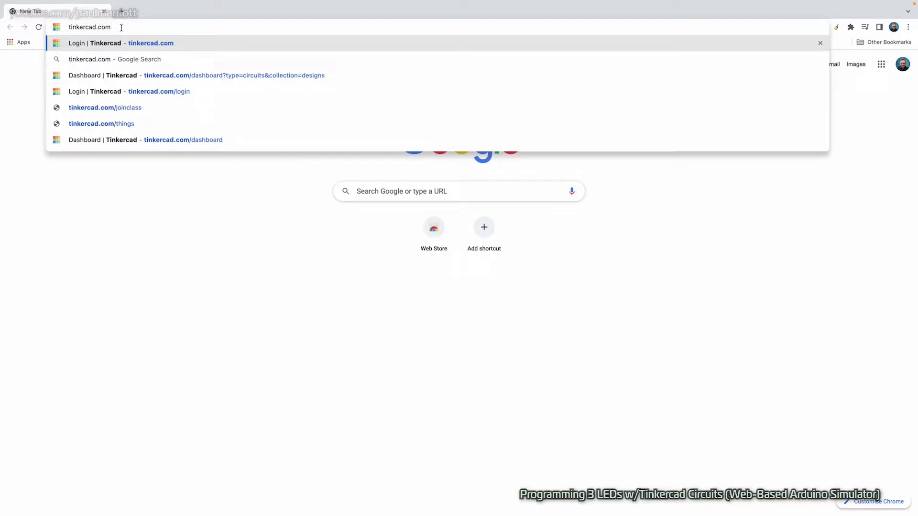
key(Return)
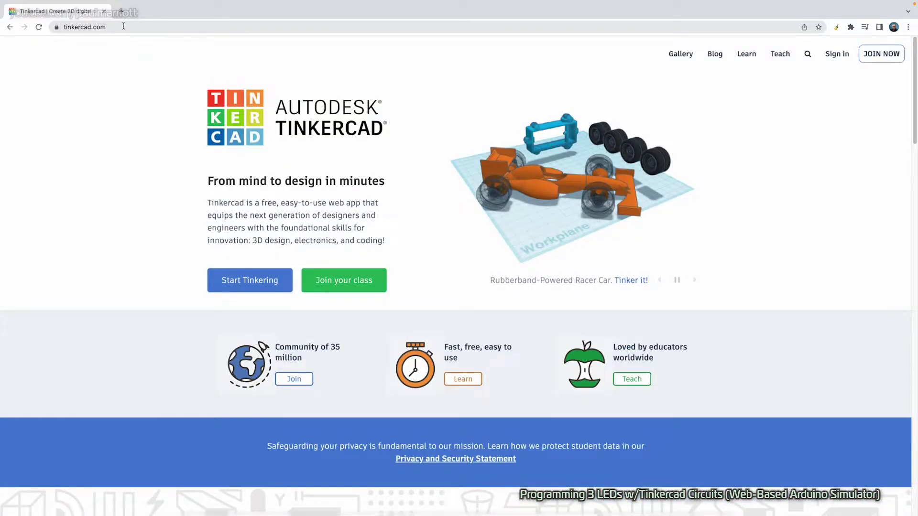
click(841, 56)
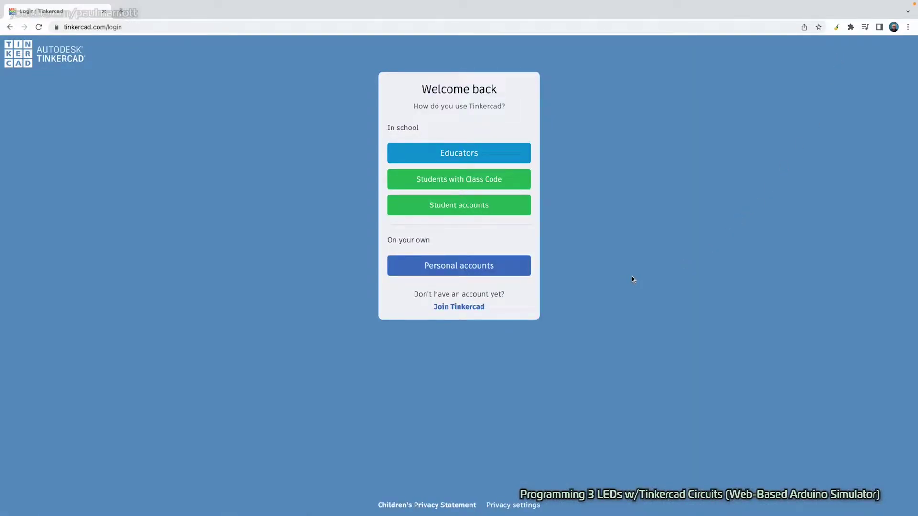
click(464, 270)
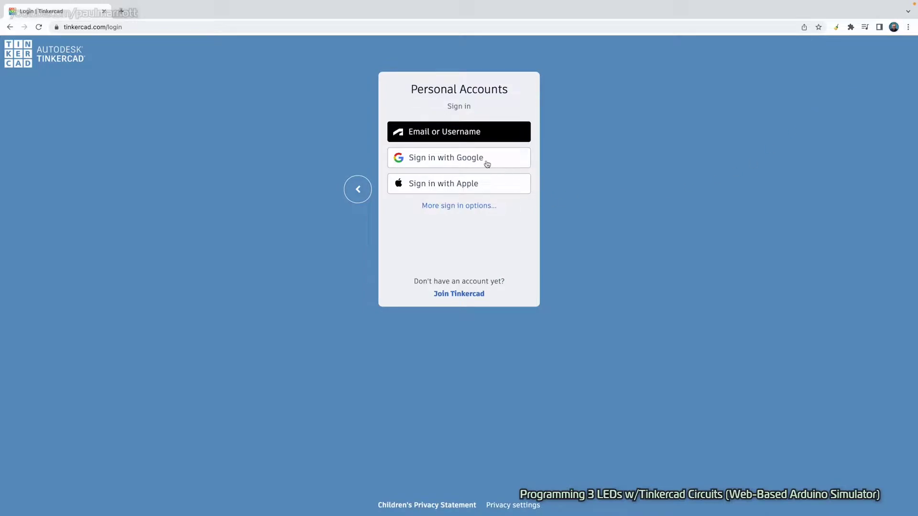
click(448, 161)
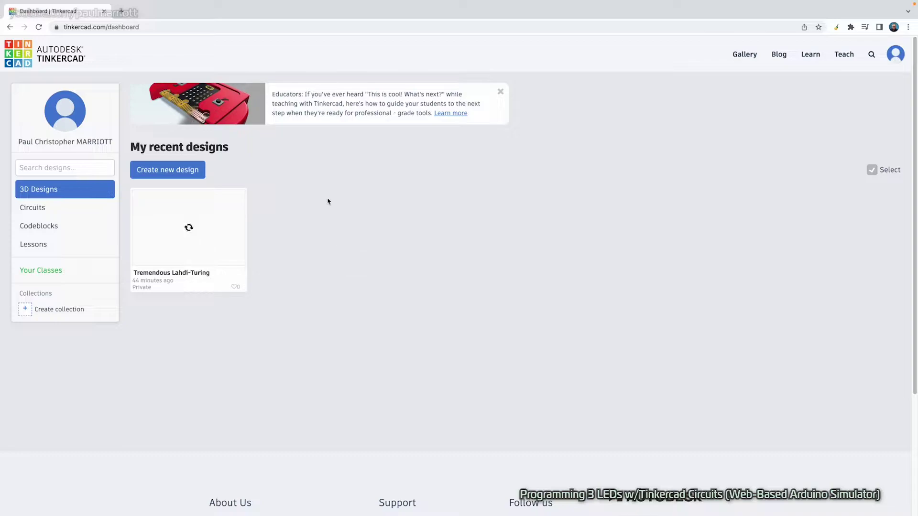
Create a new circuit design, dismiss the starters hint, and place an Arduino Uno R3 in the workspace
click(49, 211)
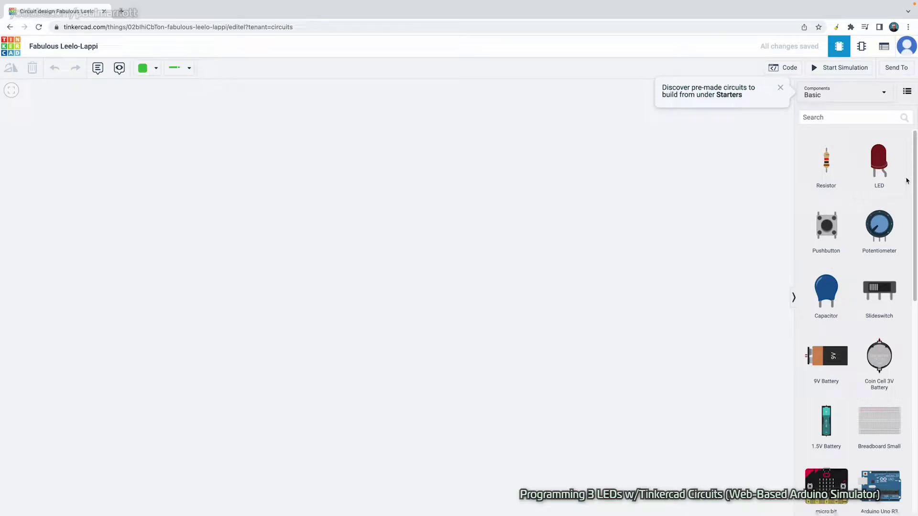
mouse_move(912, 182)
mouse_down()
mouse_move(912, 201)
mouse_move(913, 177)
mouse_up()
click(781, 88)
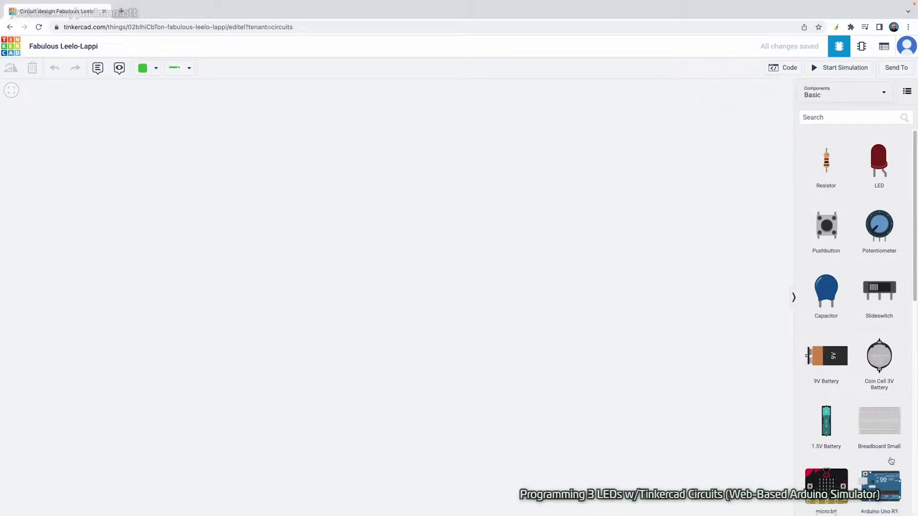
drag(869, 471, 493, 301)
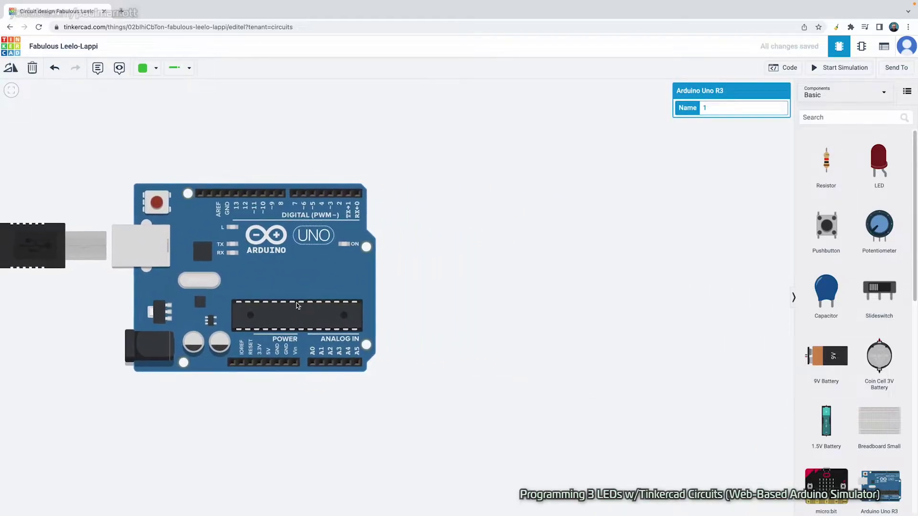
Look through the full set of available components and return to the Basic set
scroll(832, 449, down, 1)
scroll(856, 455, down, 1)
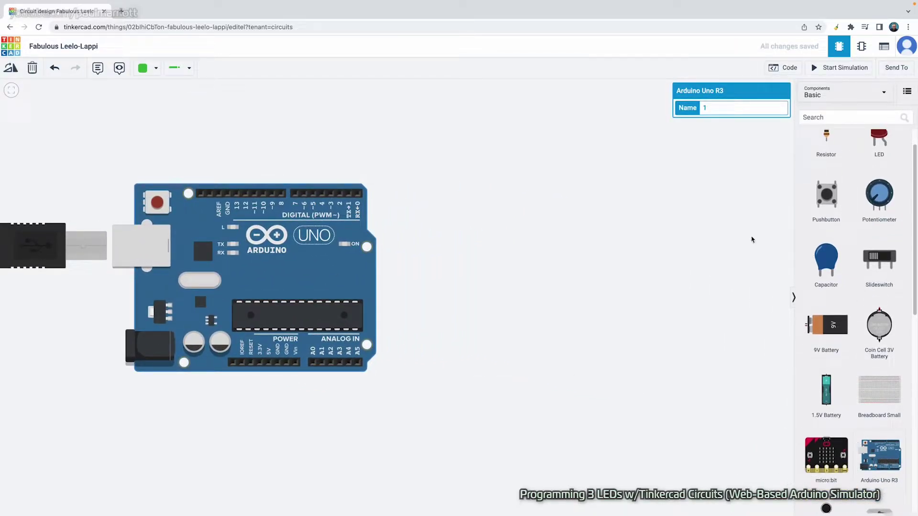
click(883, 94)
click(832, 110)
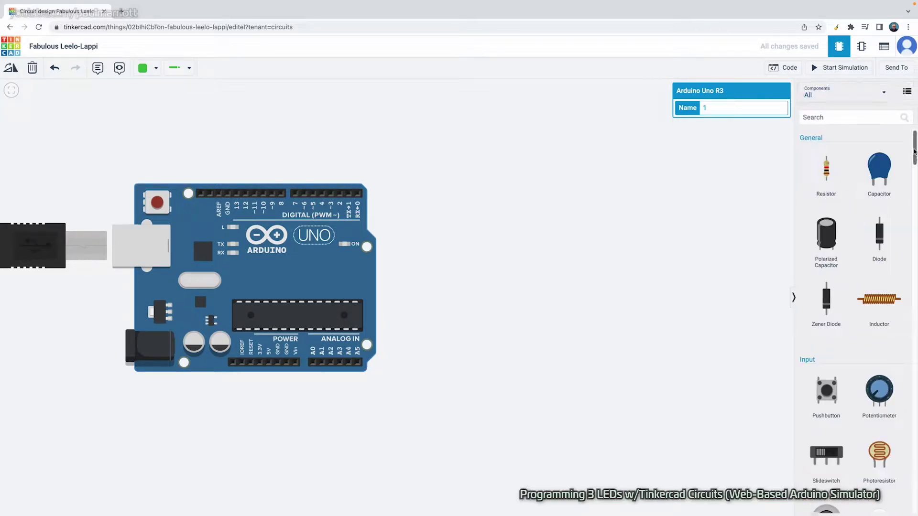
scroll(914, 153, down, 10)
scroll(914, 152, up, 15)
click(866, 94)
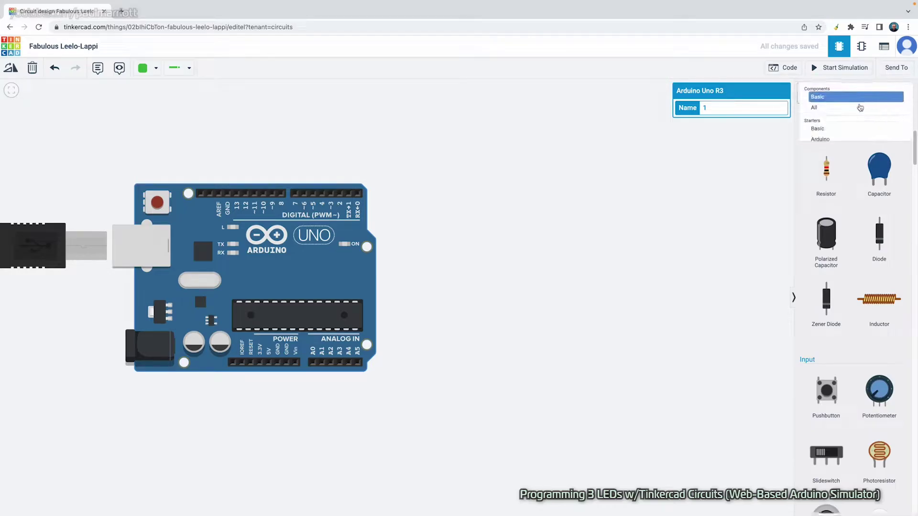
click(865, 96)
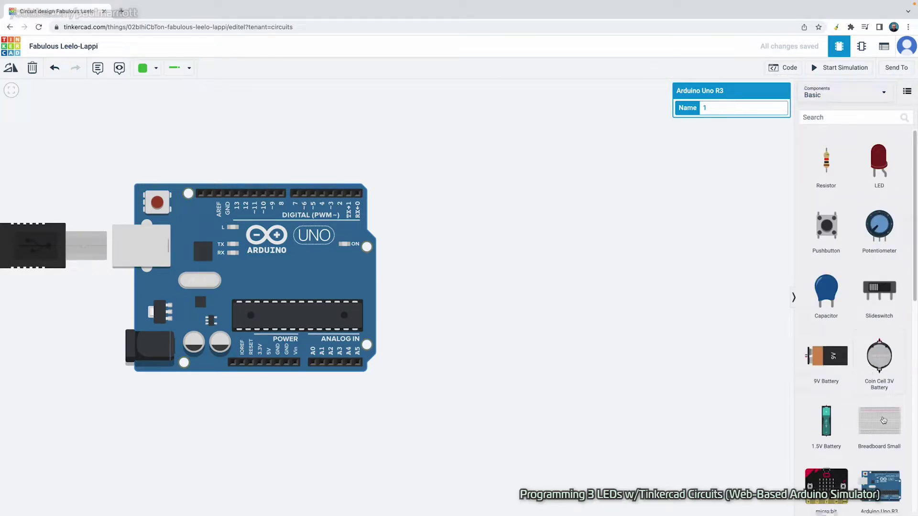
Place a small breadboard close beside the Arduino Uno, level with the board
drag(603, 279, 577, 273)
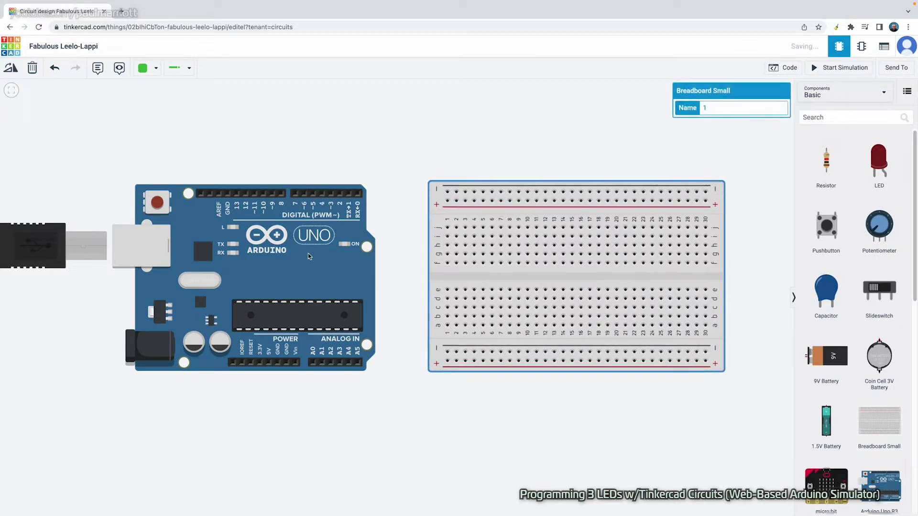
drag(488, 282, 424, 268)
drag(568, 117, 537, 121)
Add three LEDs to the empty area above the breadboard
drag(880, 162, 589, 133)
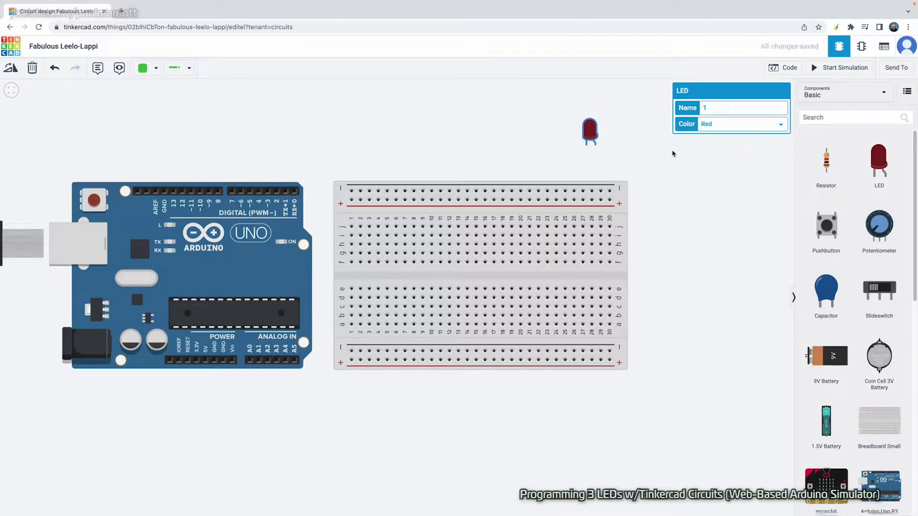
drag(874, 171, 651, 134)
drag(590, 130, 584, 145)
drag(650, 217, 651, 234)
Arrange the three LEDs in a rough row above the breadboard
scroll(645, 136, up, 5)
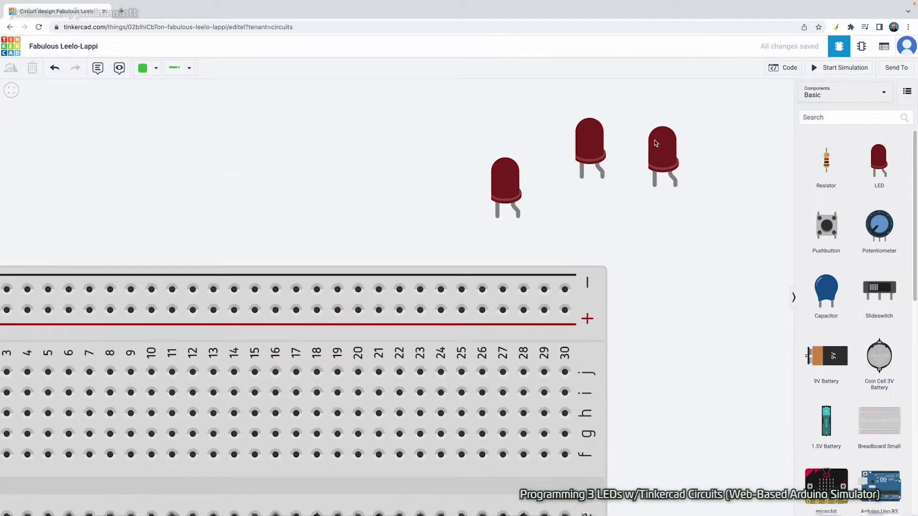
scroll(643, 135, up, 3)
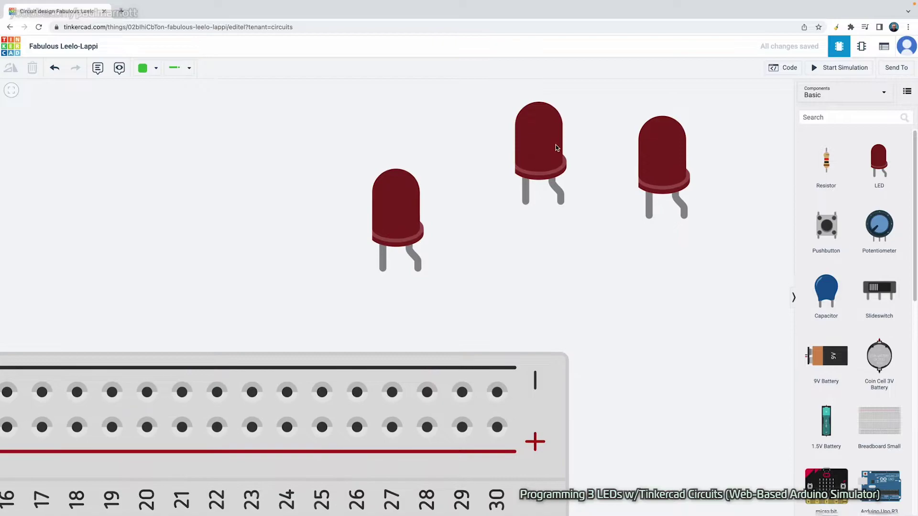
drag(556, 149, 534, 221)
drag(667, 170, 662, 197)
drag(523, 220, 543, 207)
drag(389, 216, 411, 188)
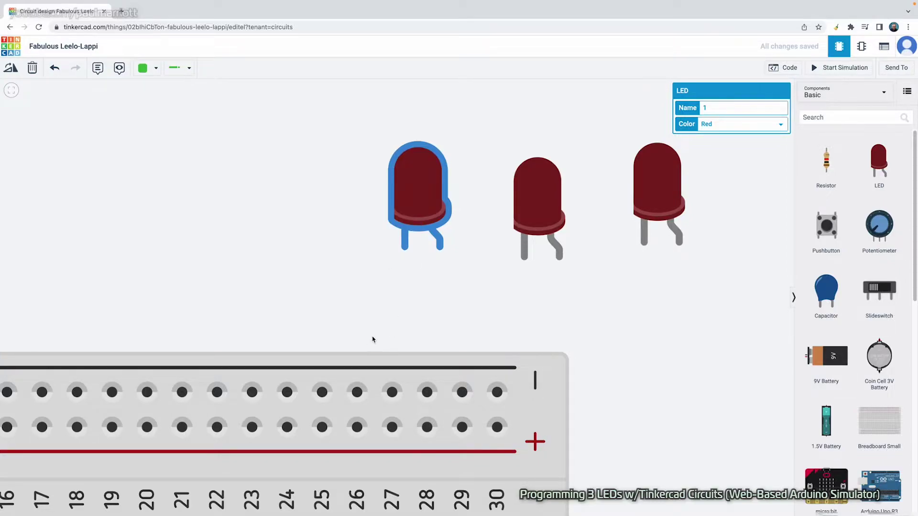
drag(431, 184, 453, 198)
drag(510, 214, 566, 203)
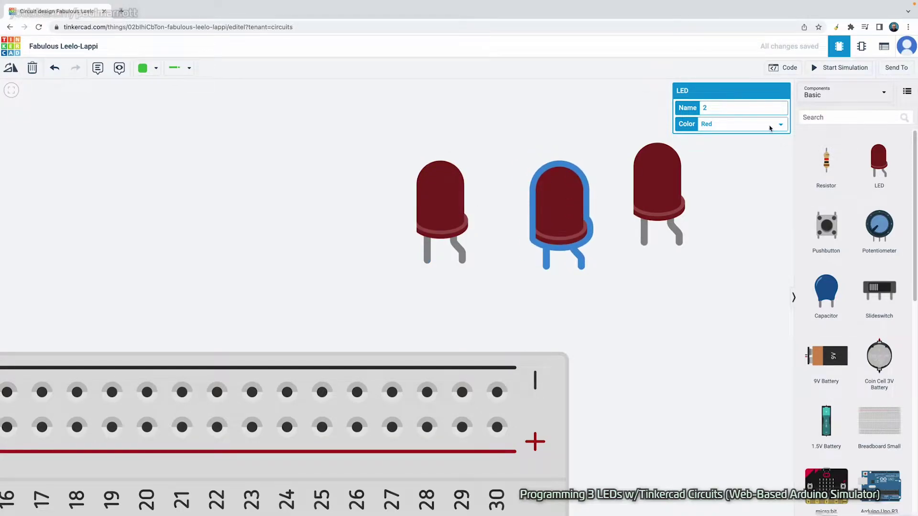
Set the middle LED's color to Yellow and the rightmost LED's color to Green
click(770, 129)
click(731, 97)
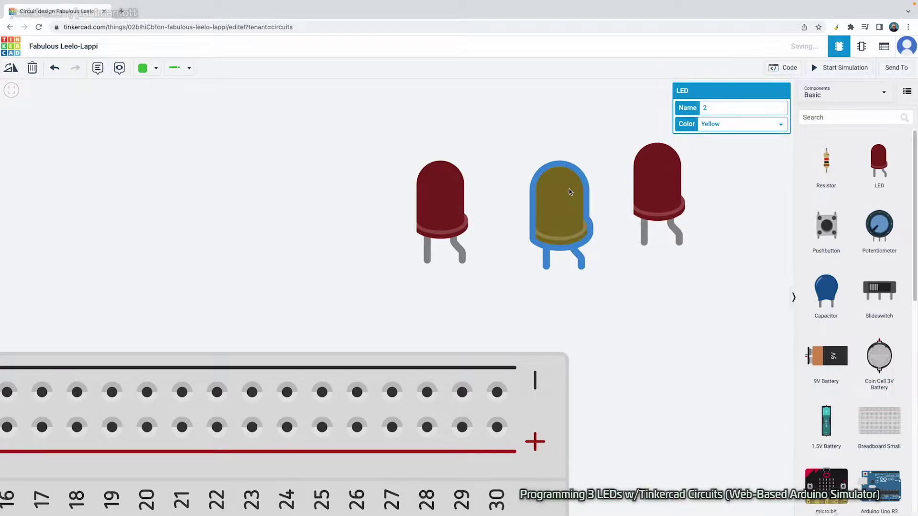
click(656, 188)
click(769, 124)
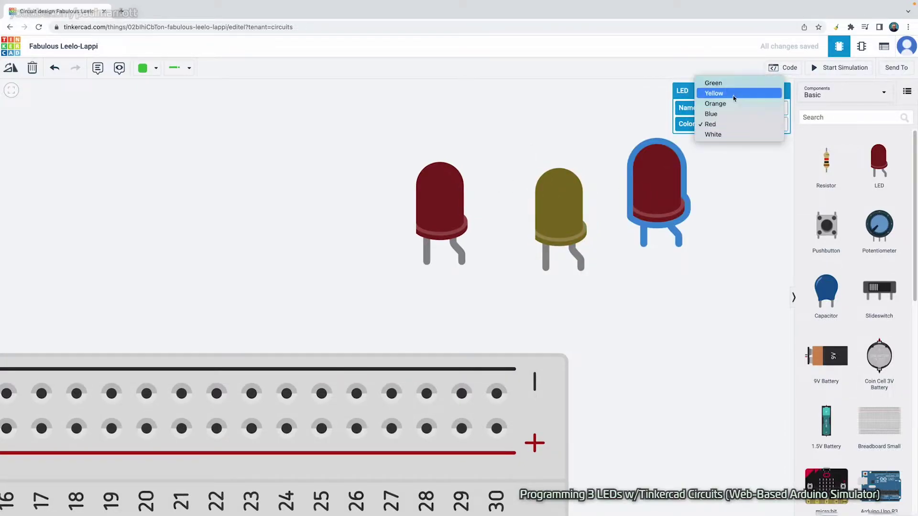
click(720, 83)
Shift the red, yellow and green LEDs to the left as an evenly spaced row above the breadboard
drag(440, 205, 368, 195)
click(555, 205)
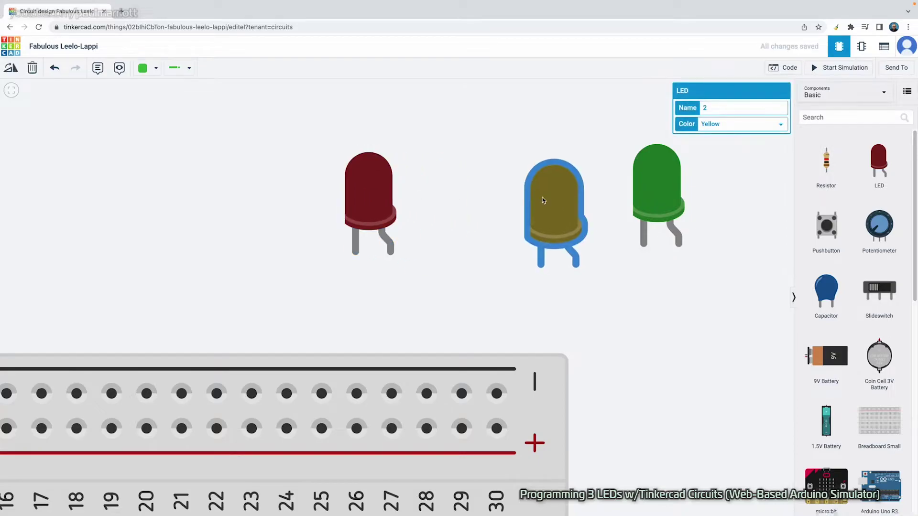
drag(556, 205, 481, 188)
drag(657, 192, 582, 192)
scroll(673, 260, down, 5)
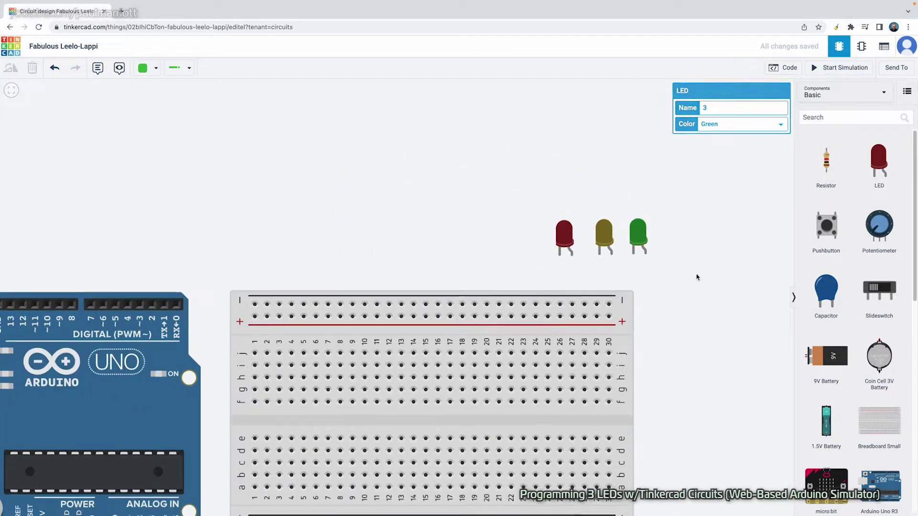
click(687, 297)
Wire the Arduino's 5V pin to the breadboard's lower positive rail, routing it below the board, and color the wire red
key(f)
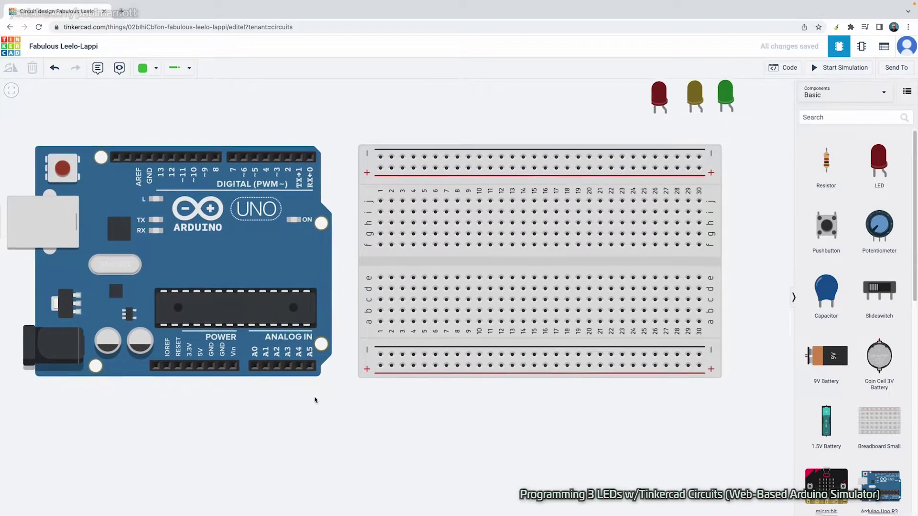
click(200, 367)
click(211, 408)
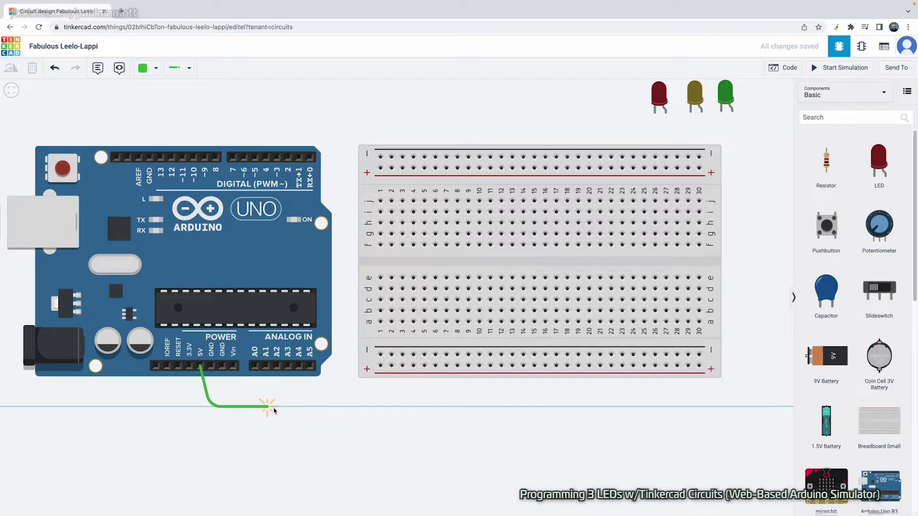
click(362, 407)
click(381, 366)
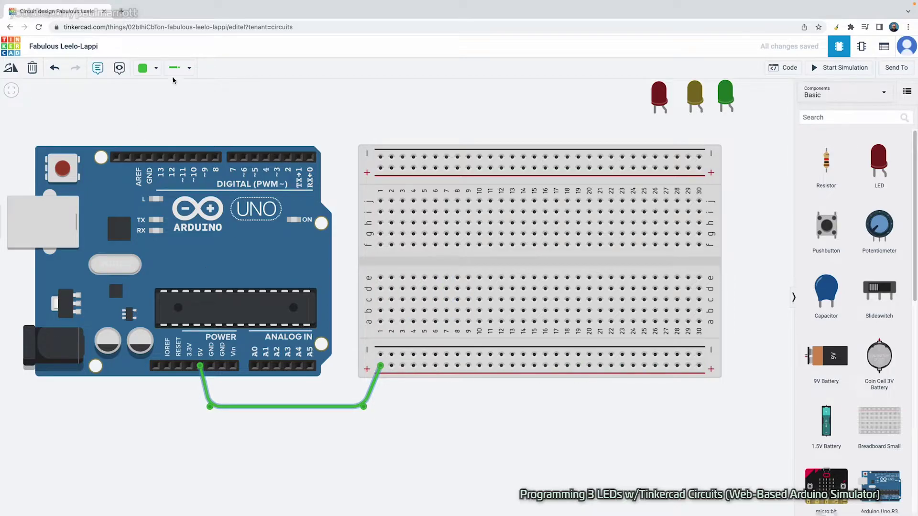
click(146, 68)
click(159, 112)
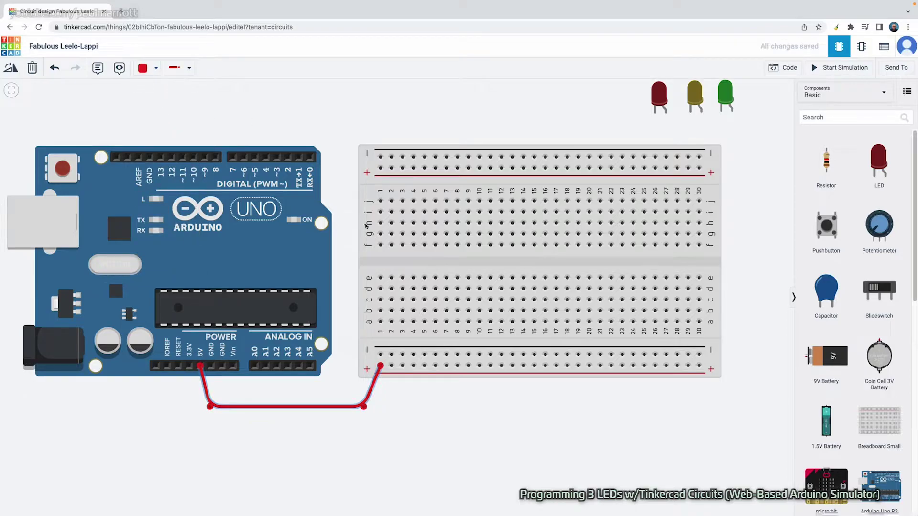
click(319, 381)
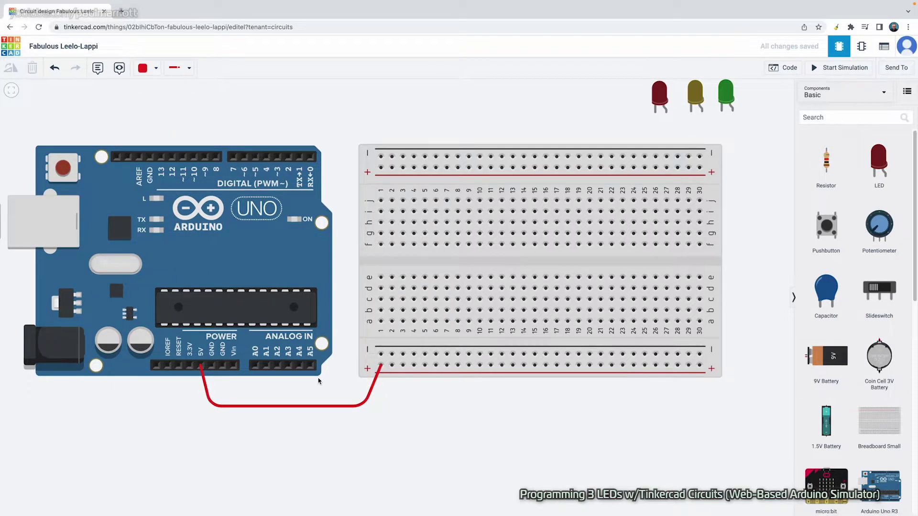
Wire the breadboard's lower negative rail to an Arduino GND power pin and color the wire black
click(381, 355)
click(221, 366)
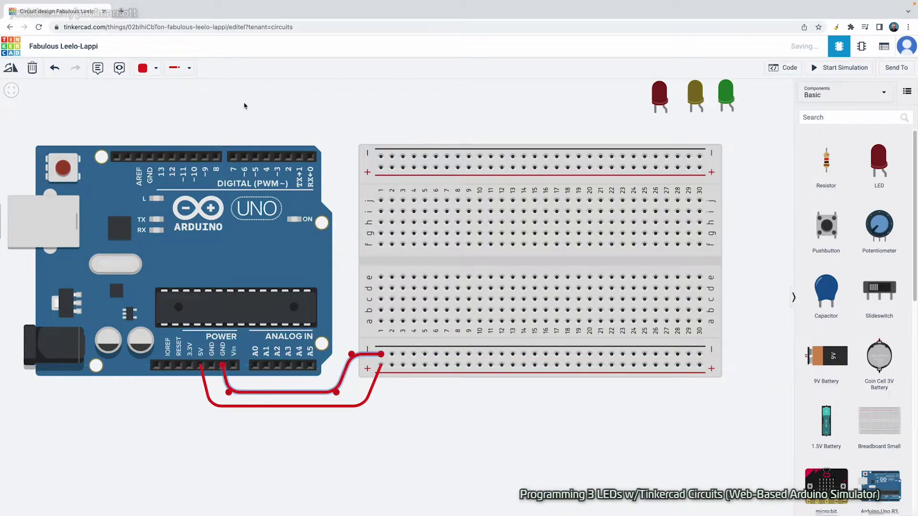
click(177, 68)
click(153, 68)
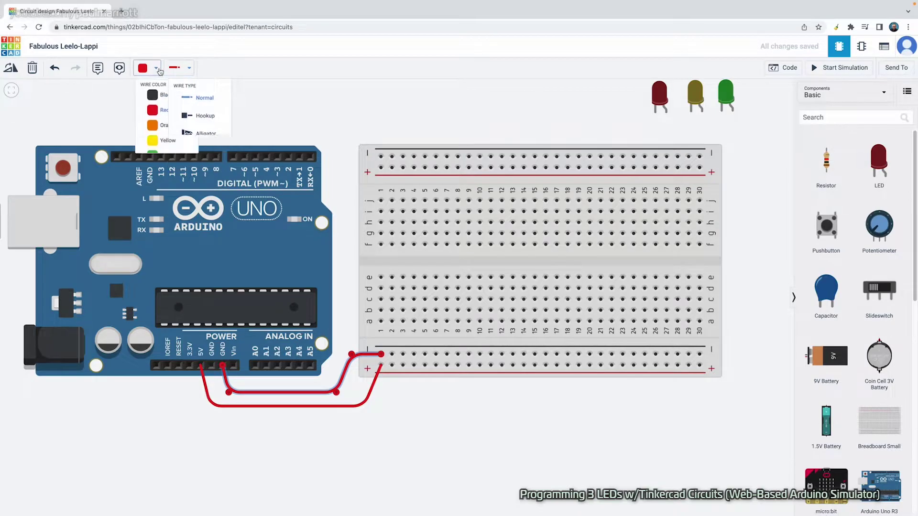
click(177, 68)
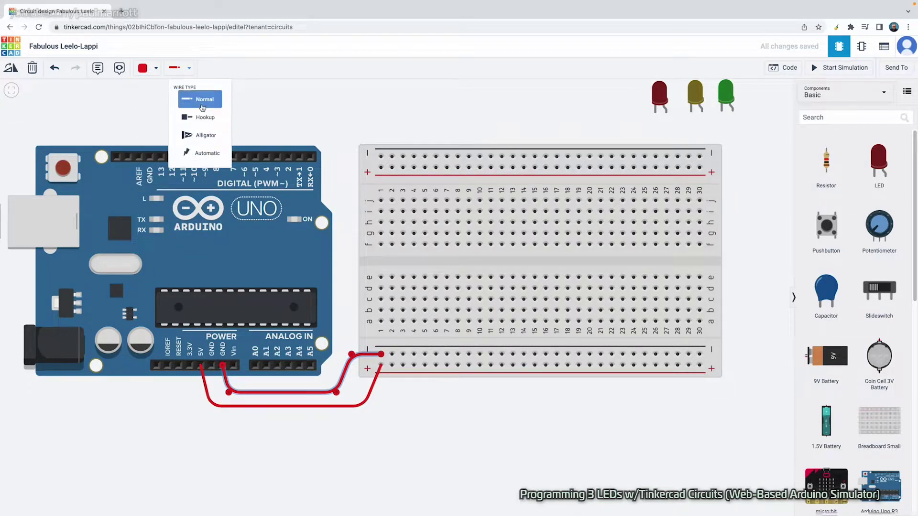
click(156, 68)
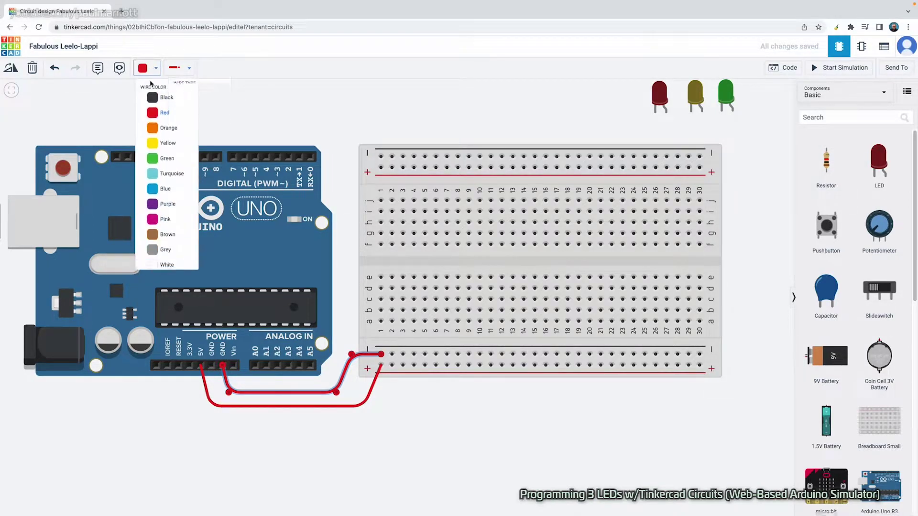
click(160, 94)
click(442, 439)
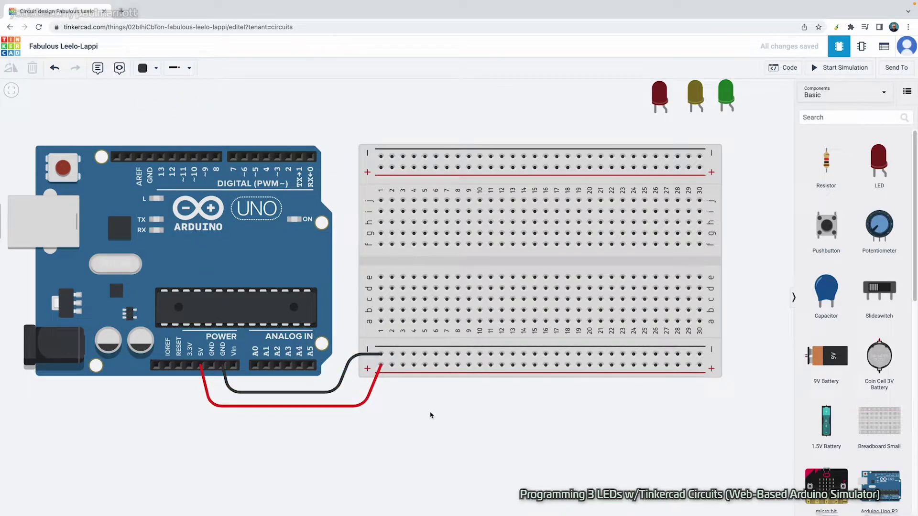
Plug the LEDs into the breadboard's lower half: red in columns 2–3, yellow in 6–7, and green in 10–11
scroll(462, 394, down, 1)
drag(640, 126, 414, 295)
drag(670, 125, 449, 296)
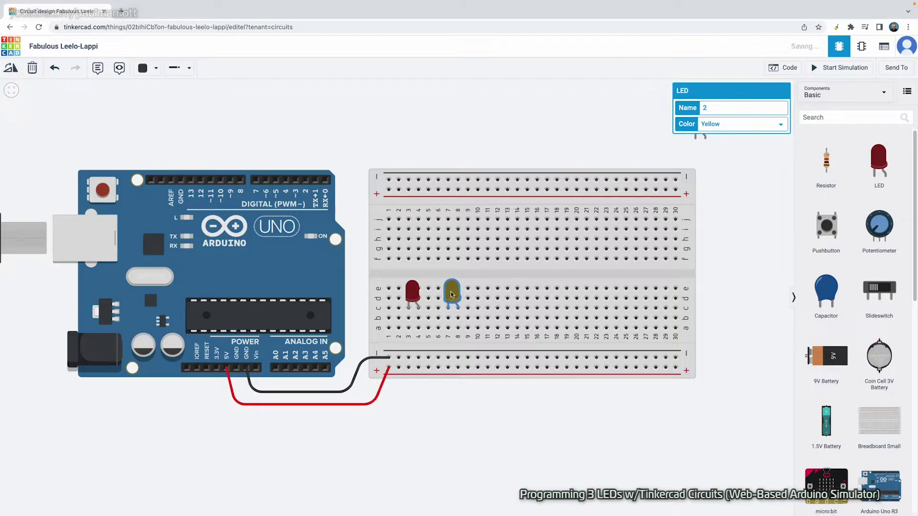
click(722, 186)
drag(699, 125, 491, 293)
drag(412, 291, 480, 294)
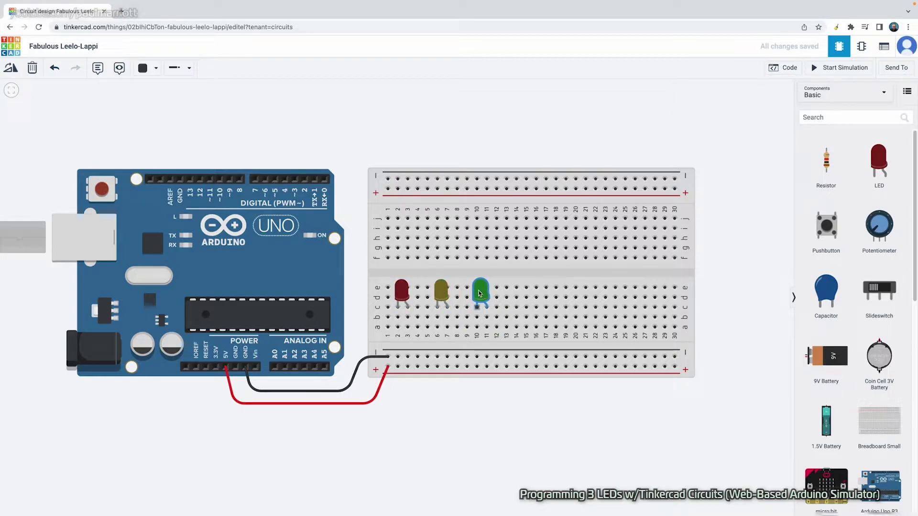
Place a resistor in the workspace and set its resistance to 220 Ω
drag(826, 161, 451, 424)
drag(827, 169, 492, 423)
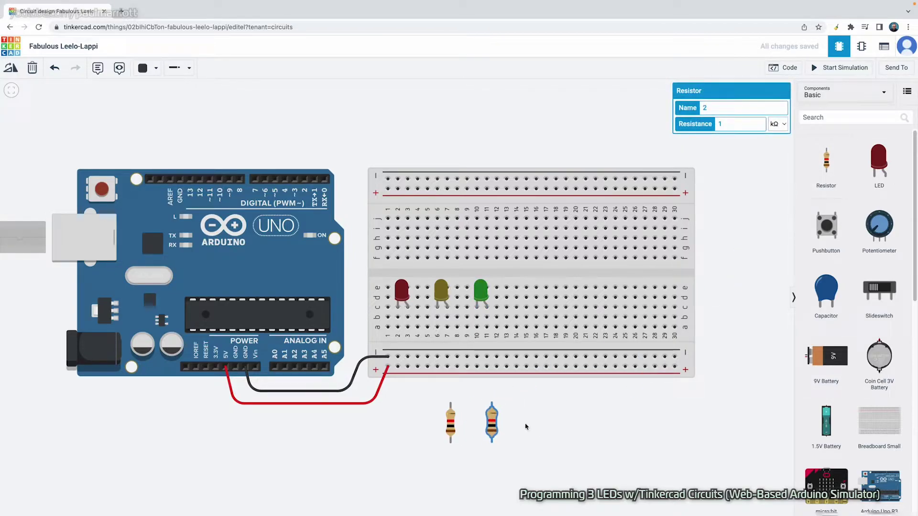
drag(494, 420, 760, 168)
scroll(750, 190, down, 2)
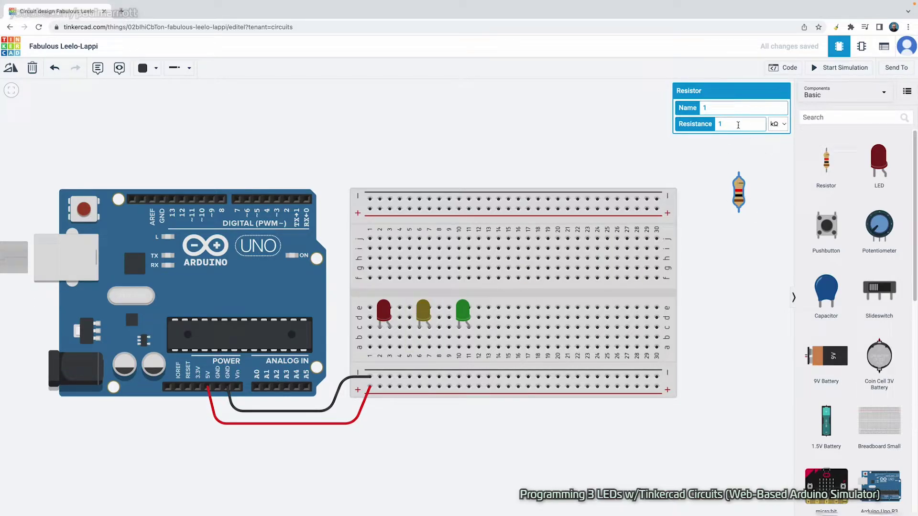
click(787, 123)
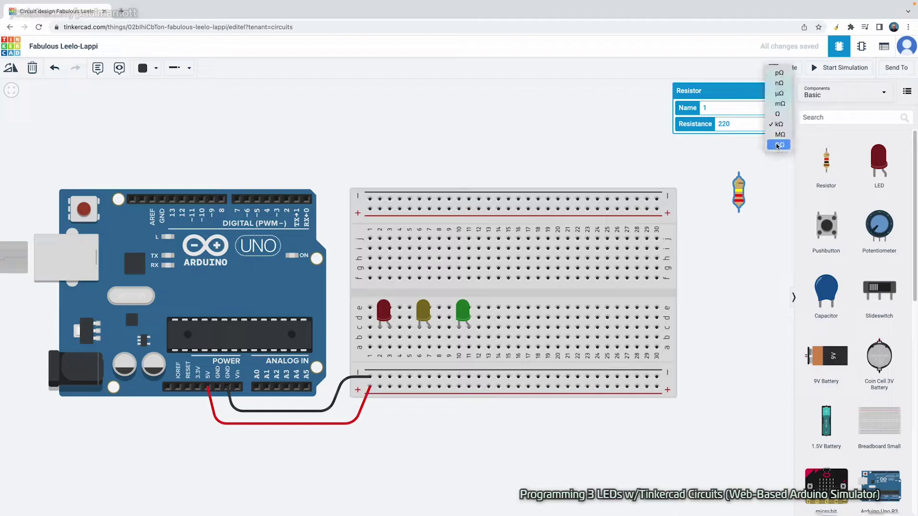
click(778, 113)
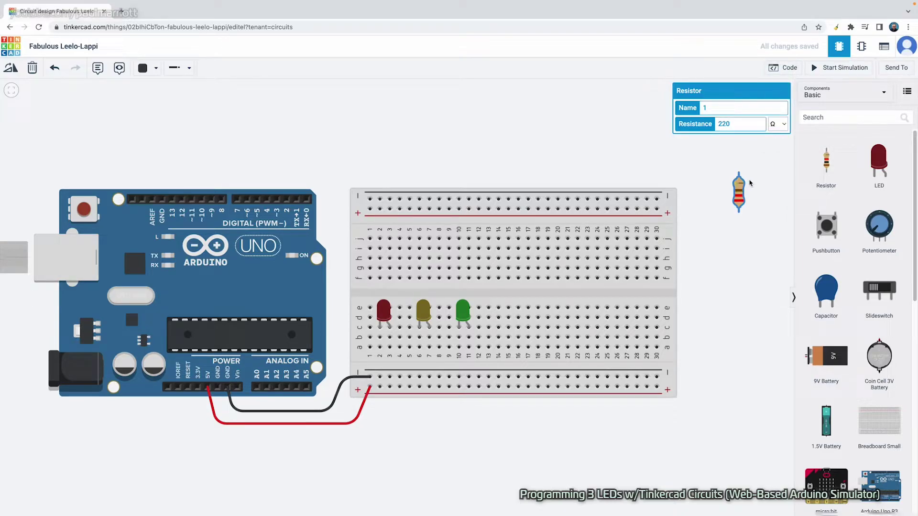
Move the 220 Ω resistor below the breadboard and duplicate it twice to form a row of three
drag(748, 188, 398, 429)
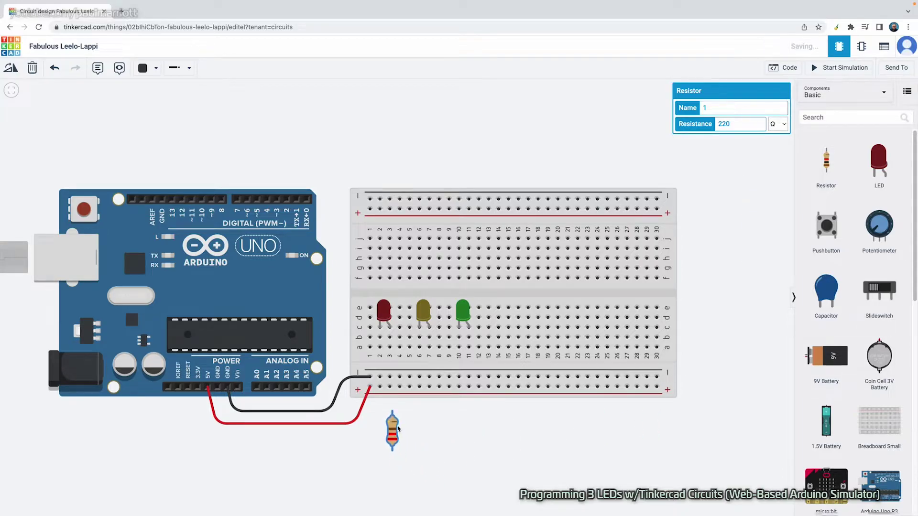
key(ctrl+d)
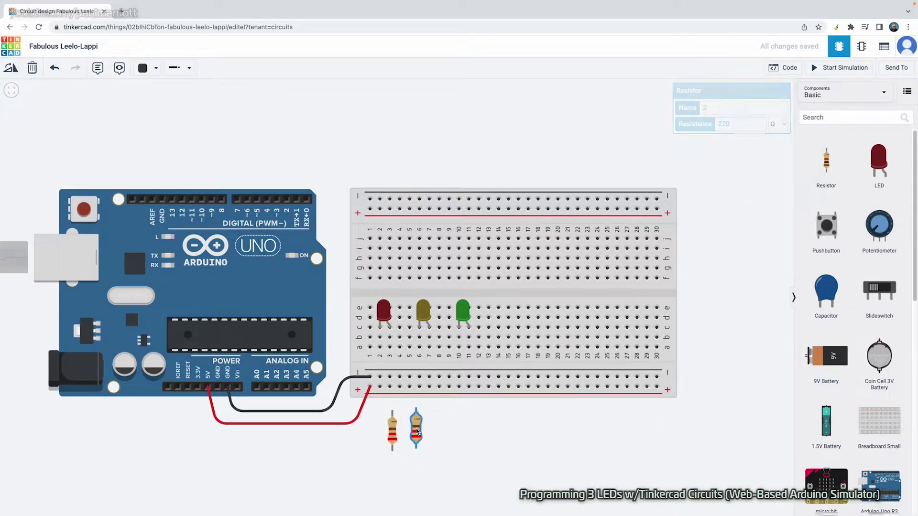
key(ctrl+d)
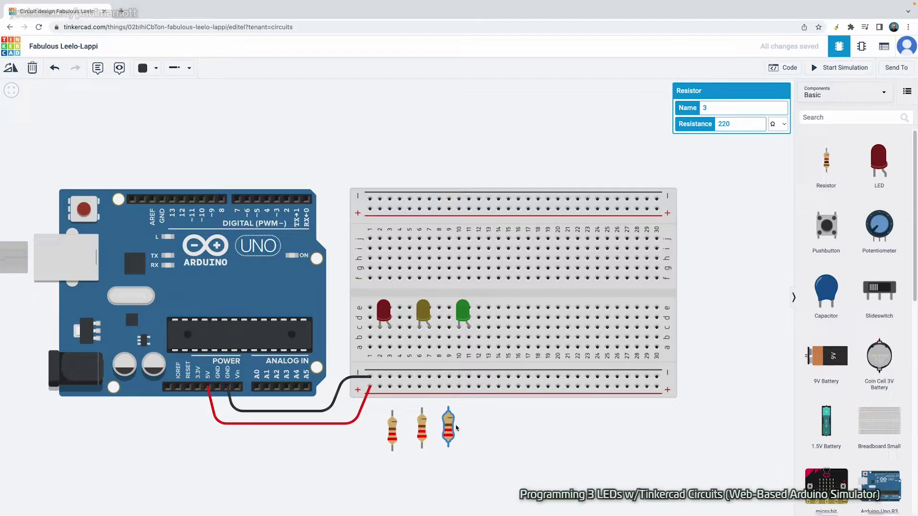
drag(445, 433, 400, 434)
click(486, 431)
Plug the three resistors between row b and the lower negative rail in columns 2, 6 and 10, under the LEDs' left legs
scroll(485, 432, up, 5)
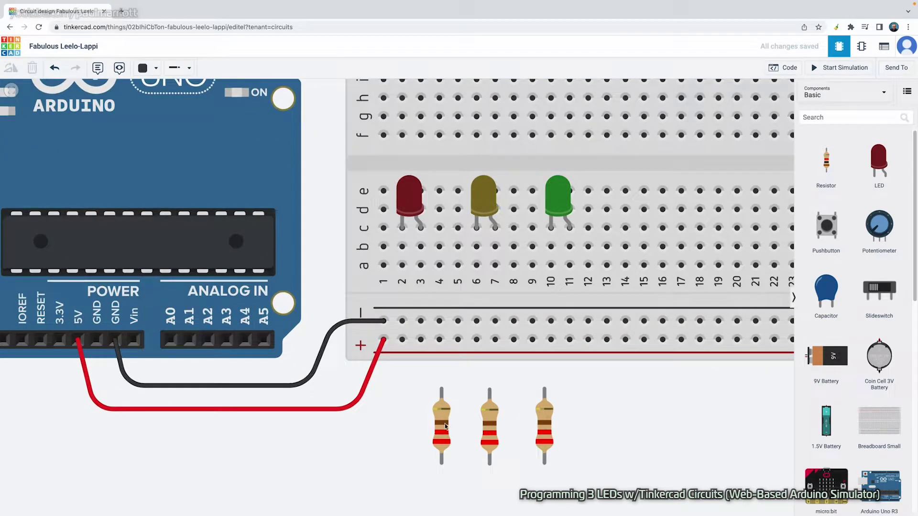
drag(445, 424, 380, 329)
drag(436, 421, 410, 284)
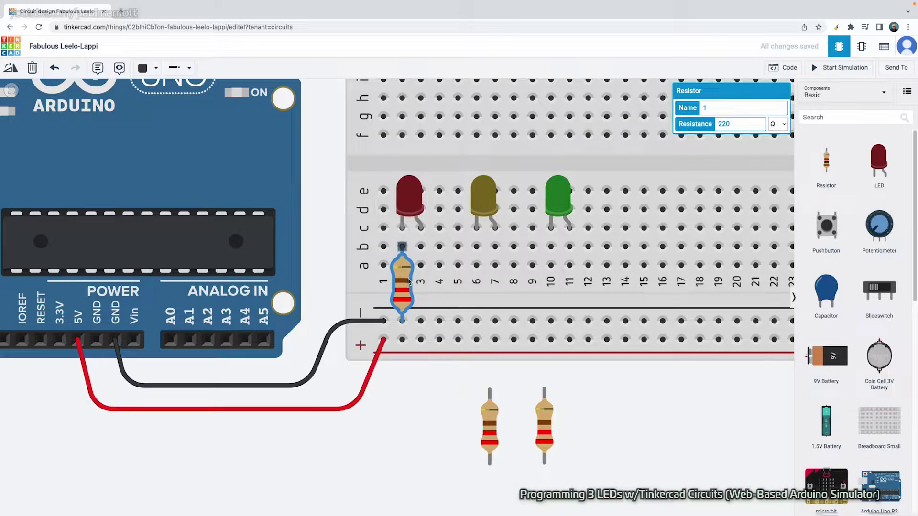
drag(490, 426, 477, 282)
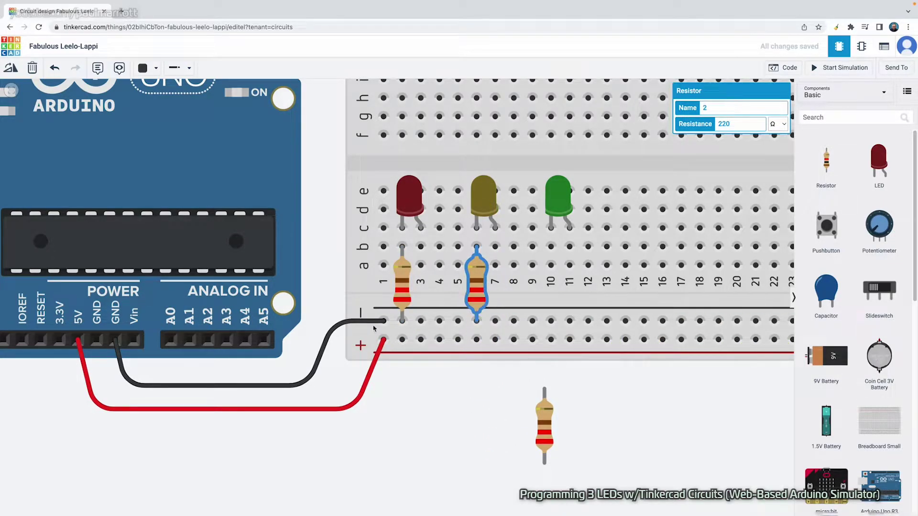
drag(539, 439, 547, 292)
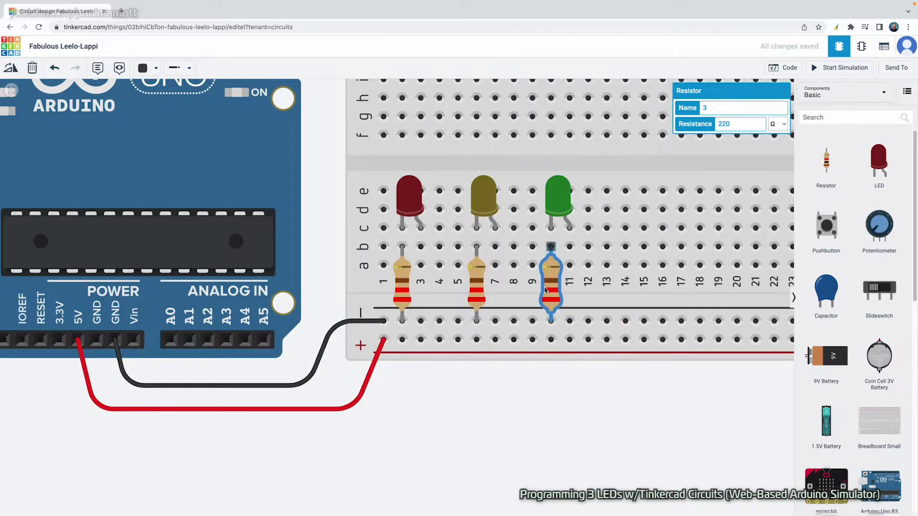
Wire row b of columns 3, 7 and 11 straight down to the lower positive rail
click(421, 247)
click(420, 340)
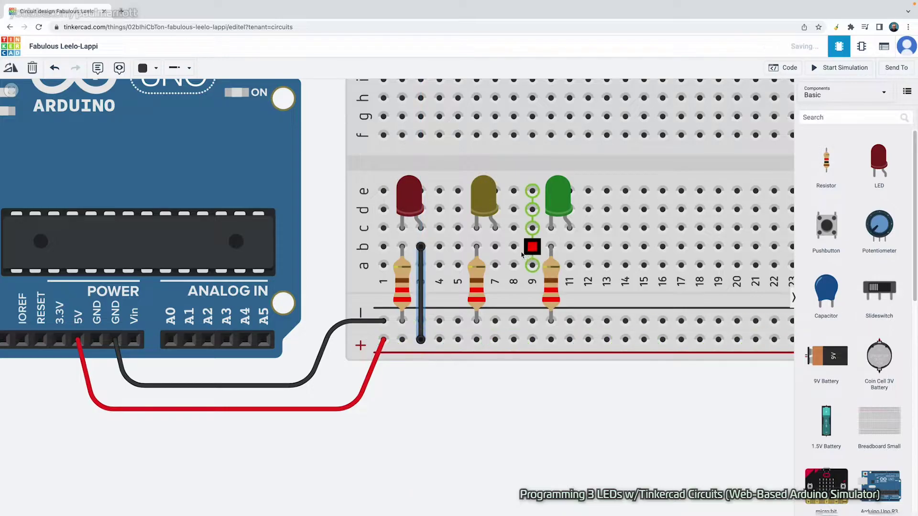
click(495, 246)
click(495, 340)
click(570, 246)
click(569, 340)
Color the three short wires between the LEDs' right legs and the positive rail red
scroll(571, 349, down, 3)
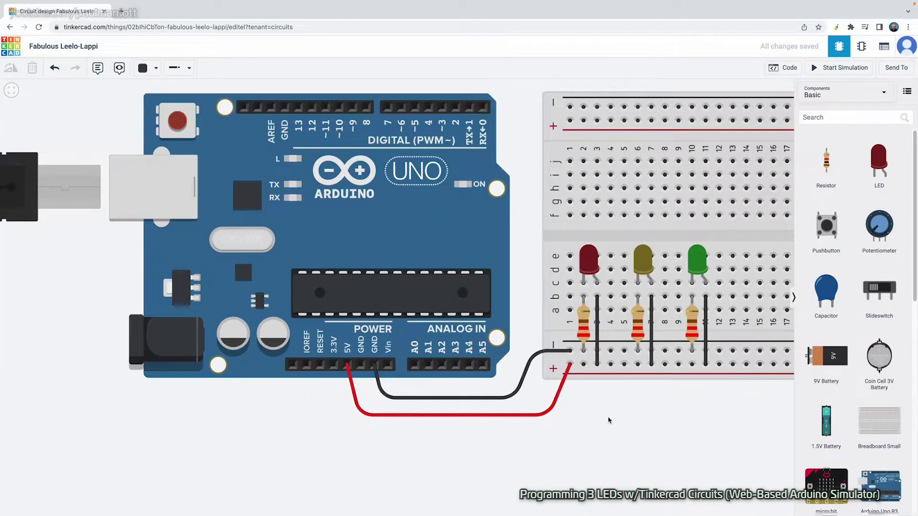
scroll(308, 326, down, 3)
click(515, 330)
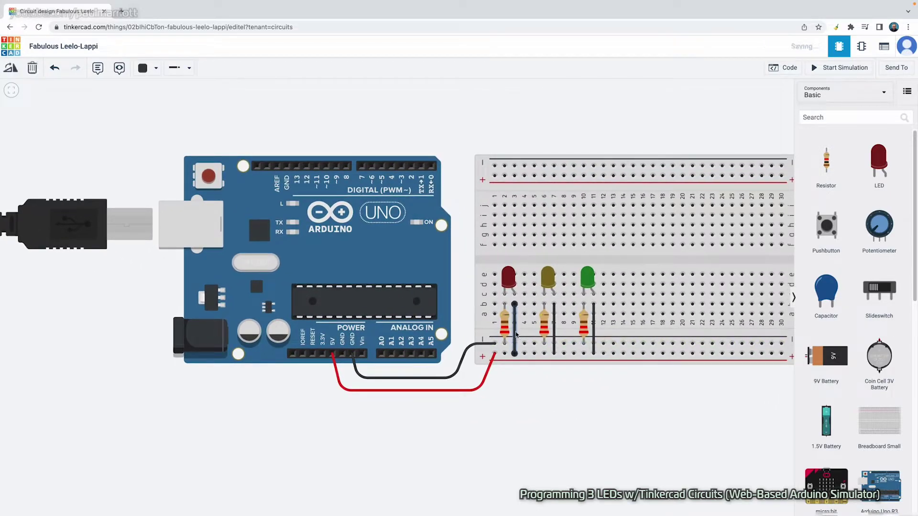
click(142, 67)
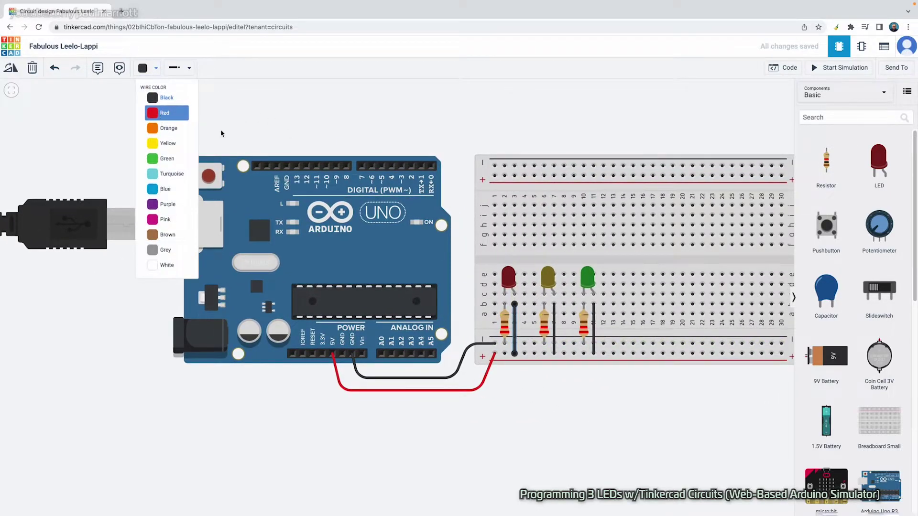
click(165, 117)
click(554, 333)
click(157, 71)
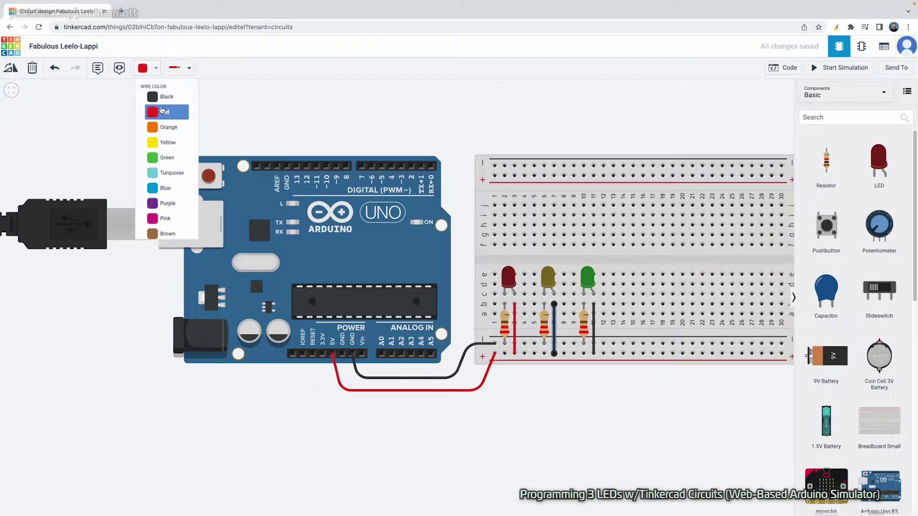
click(160, 109)
click(593, 329)
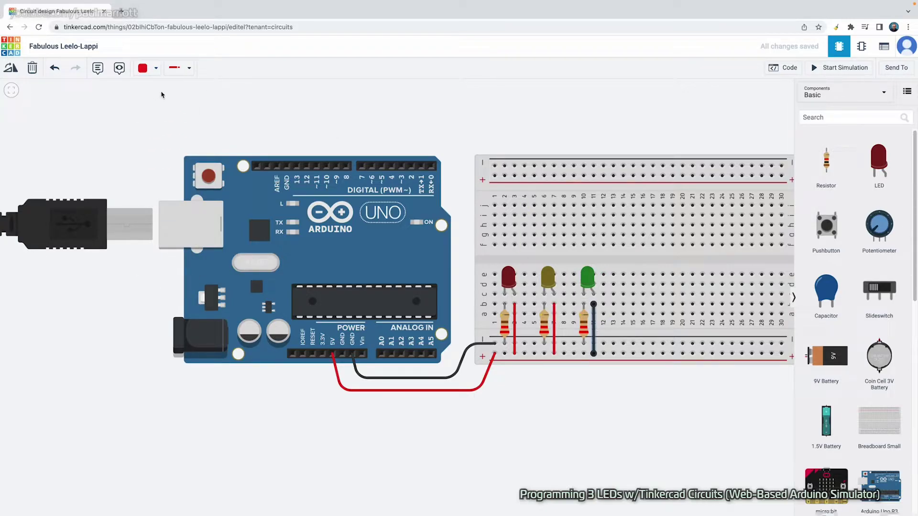
click(147, 67)
click(162, 110)
drag(581, 326, 626, 329)
Collapse the component library, and run and stop the simulation to check whether the three LEDs light
scroll(676, 416, up, 3)
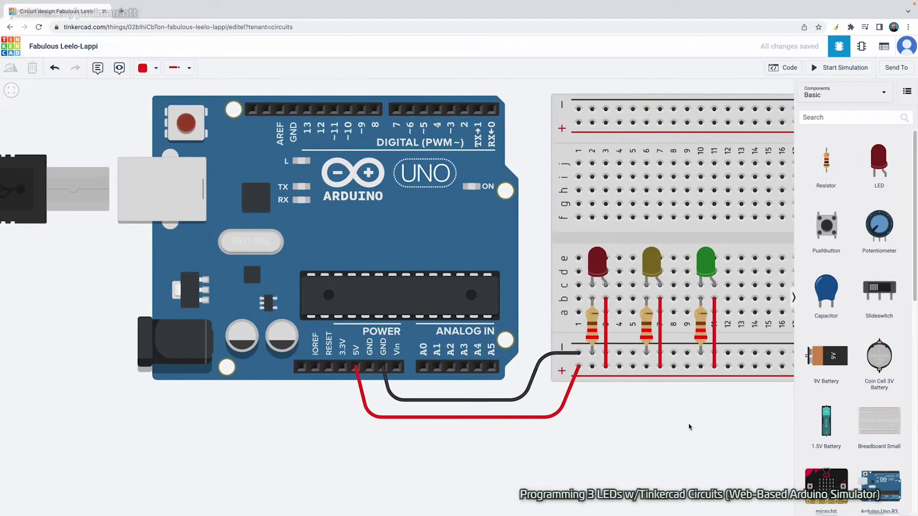
scroll(699, 431, down, 2)
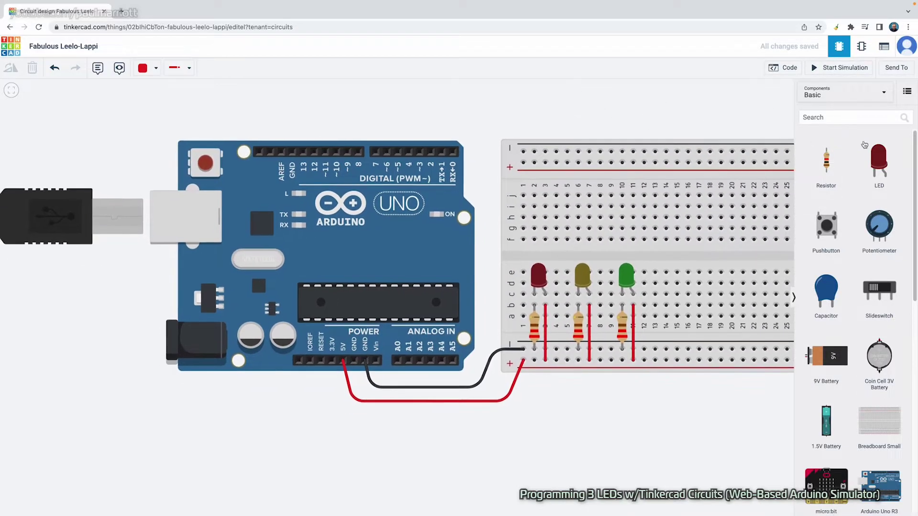
click(796, 300)
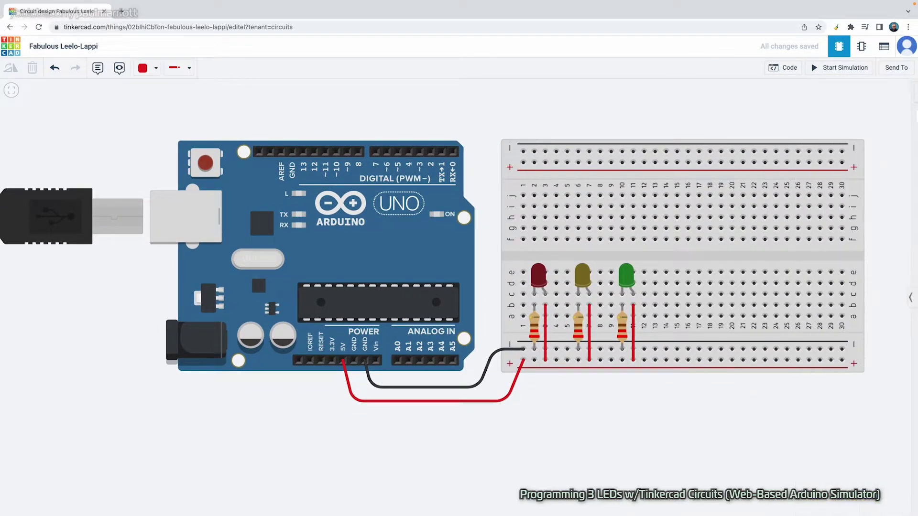
click(838, 68)
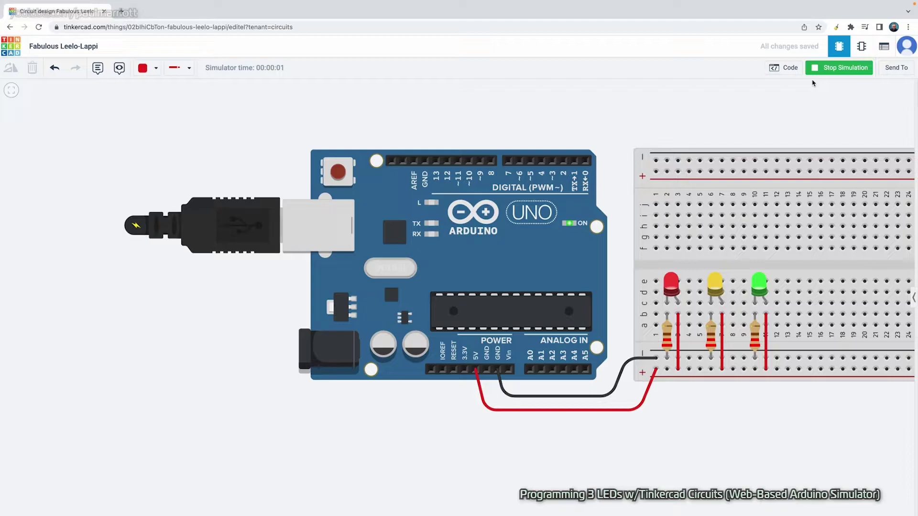
scroll(639, 103, up, 3)
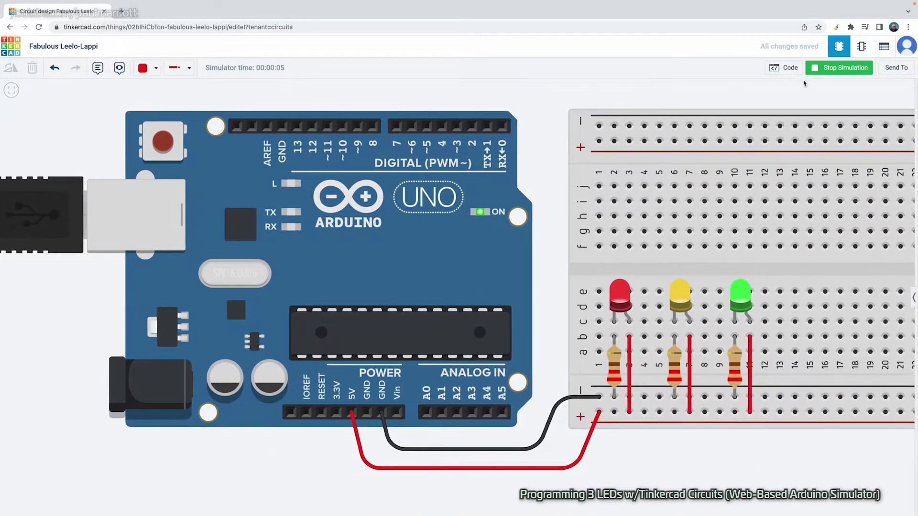
click(827, 74)
scroll(536, 160, down, 3)
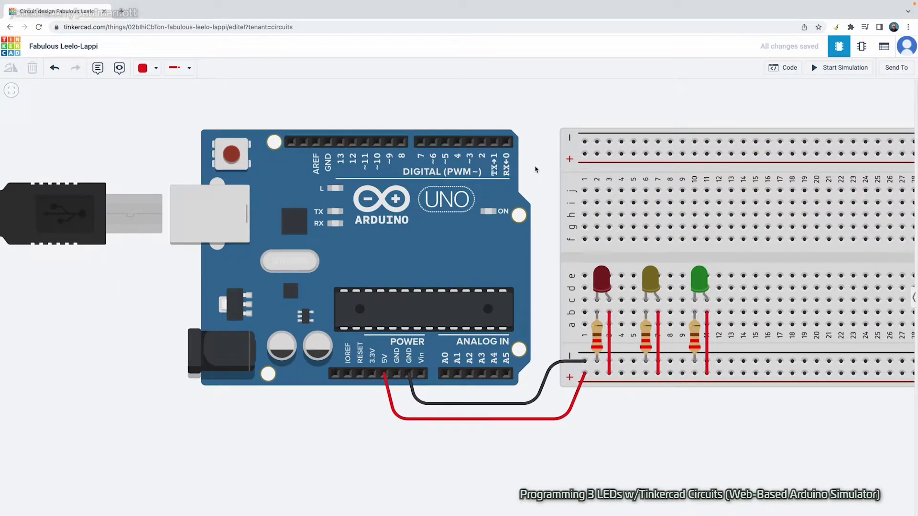
Open the code editor and examine the default built-in LED program and the available Control blocks
scroll(535, 169, down, 4)
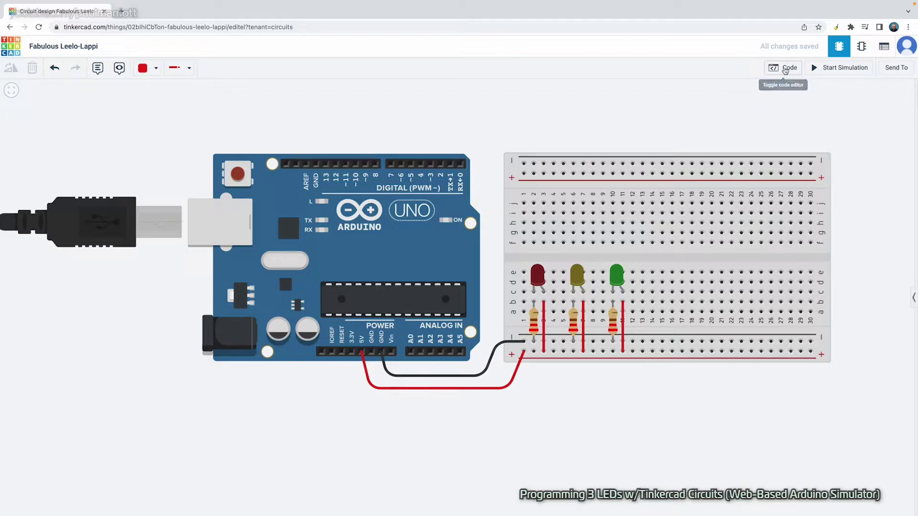
click(786, 71)
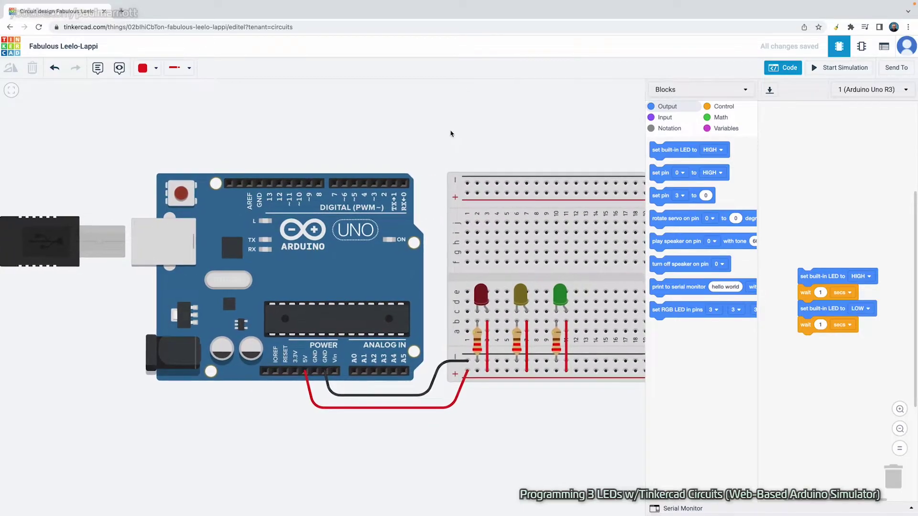
drag(825, 278, 833, 249)
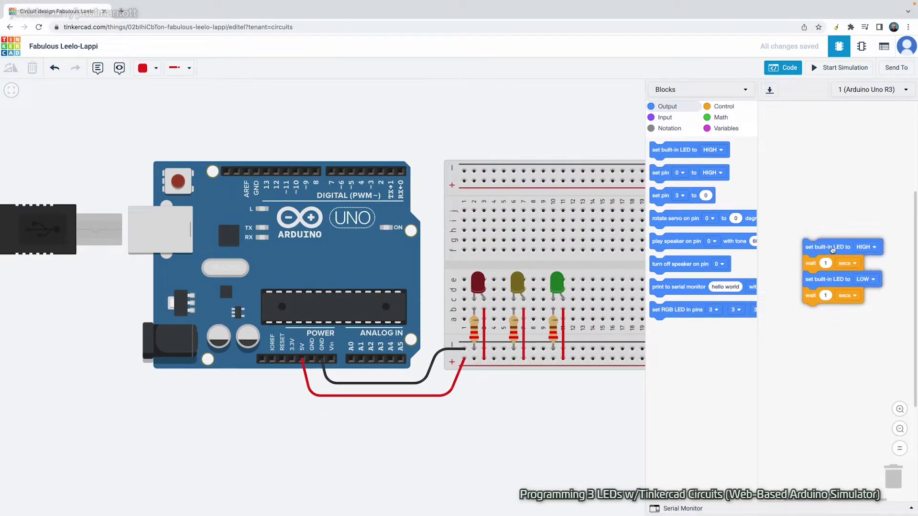
drag(517, 134, 537, 137)
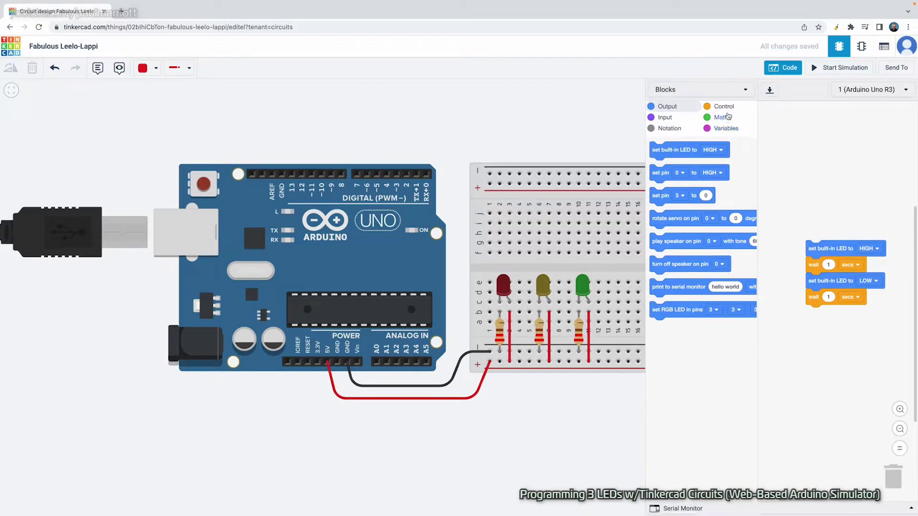
click(724, 108)
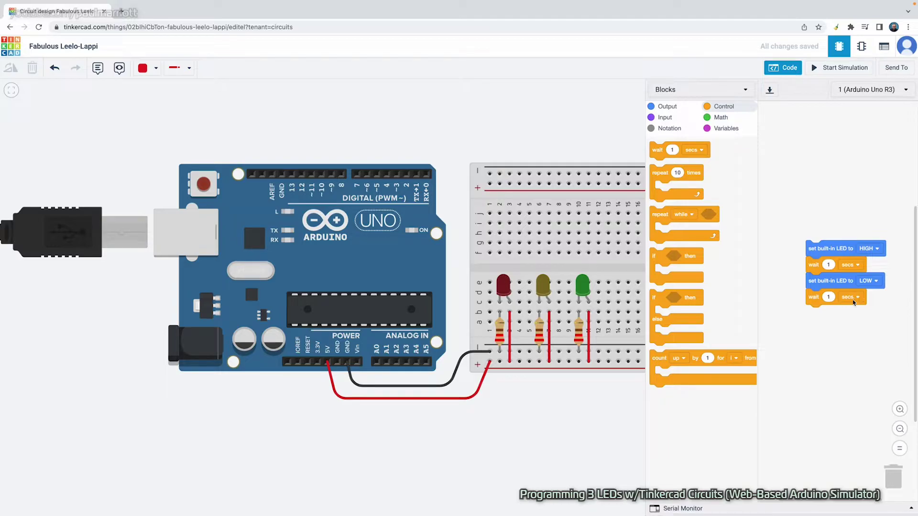
scroll(528, 142, right, 2)
drag(826, 249, 815, 230)
Run and stop the simulation twice to observe the Arduino's built-in LED under the default program
click(835, 68)
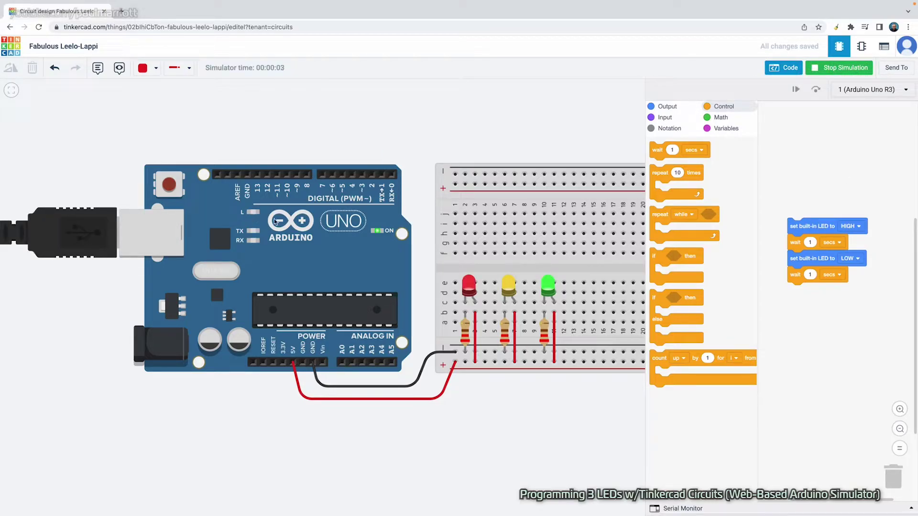
click(845, 67)
click(843, 68)
click(835, 69)
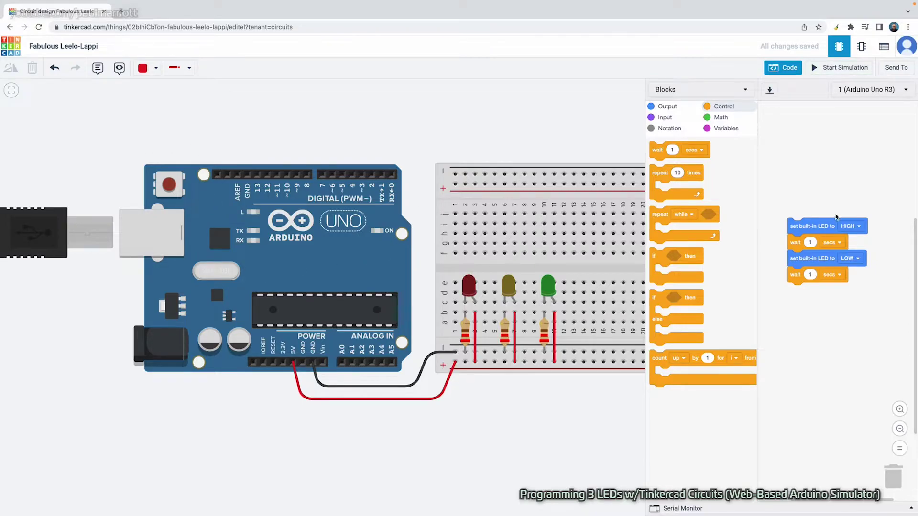
Delete the default built-in LED blocks and test the circuit without code in the simulation, closing the code editor when done
drag(817, 226, 684, 220)
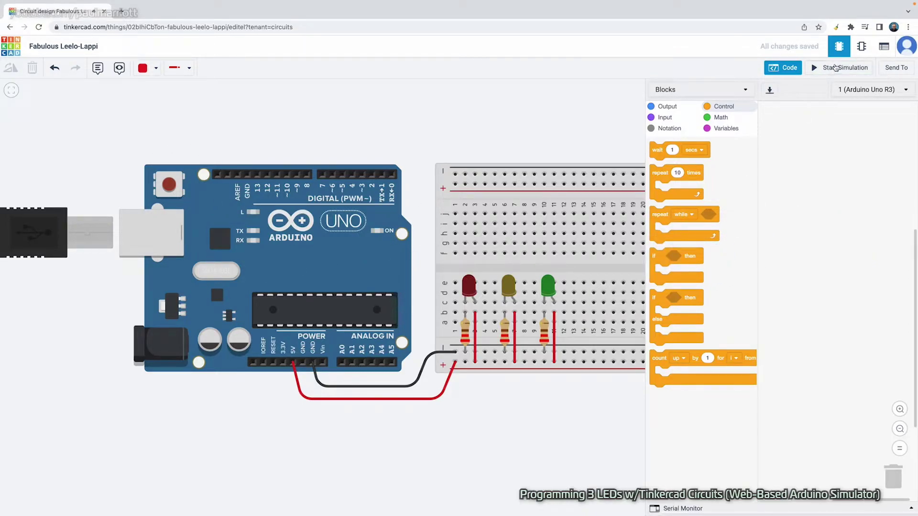
click(835, 69)
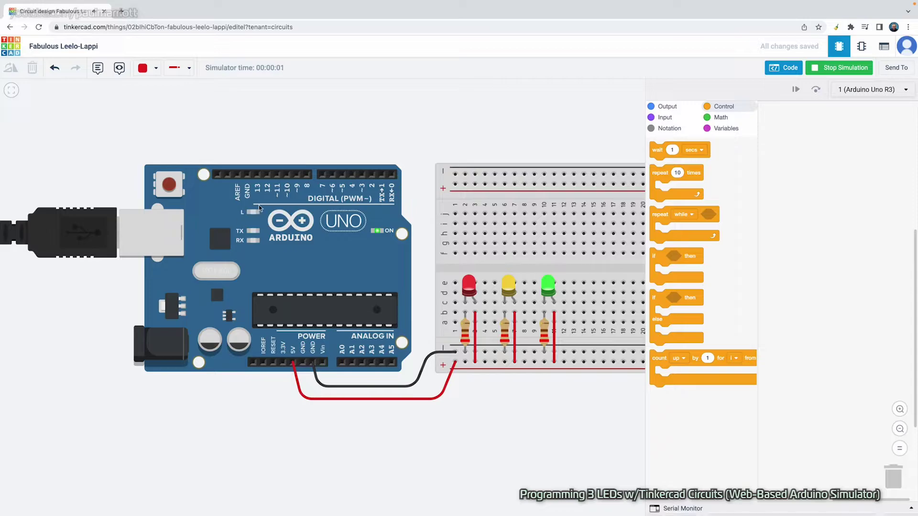
click(833, 70)
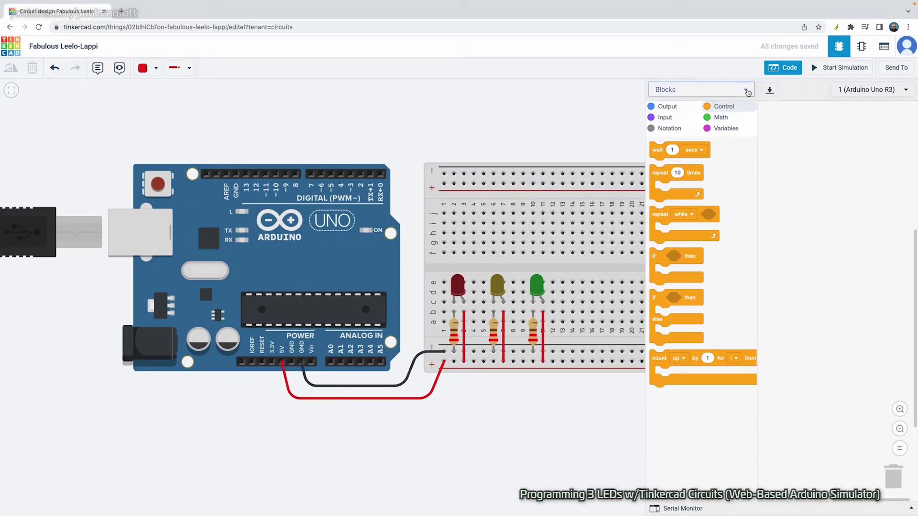
click(779, 70)
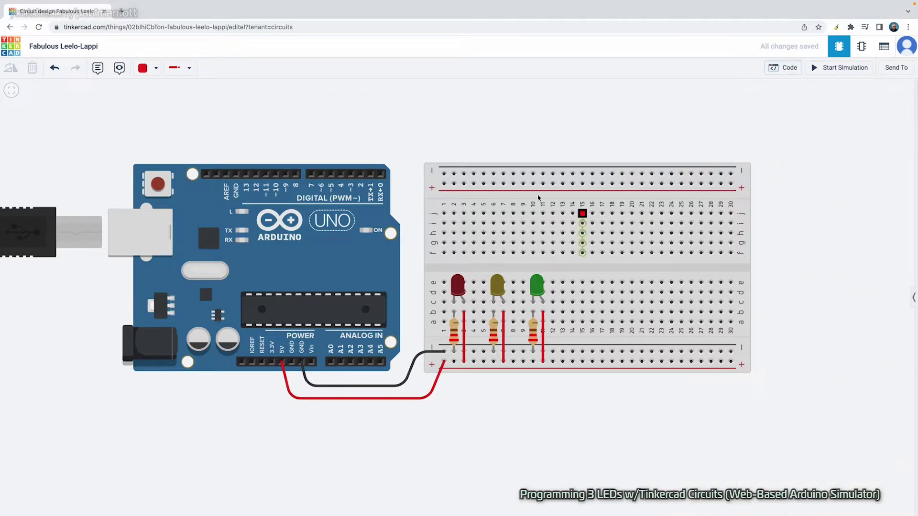
scroll(557, 208, up, 3)
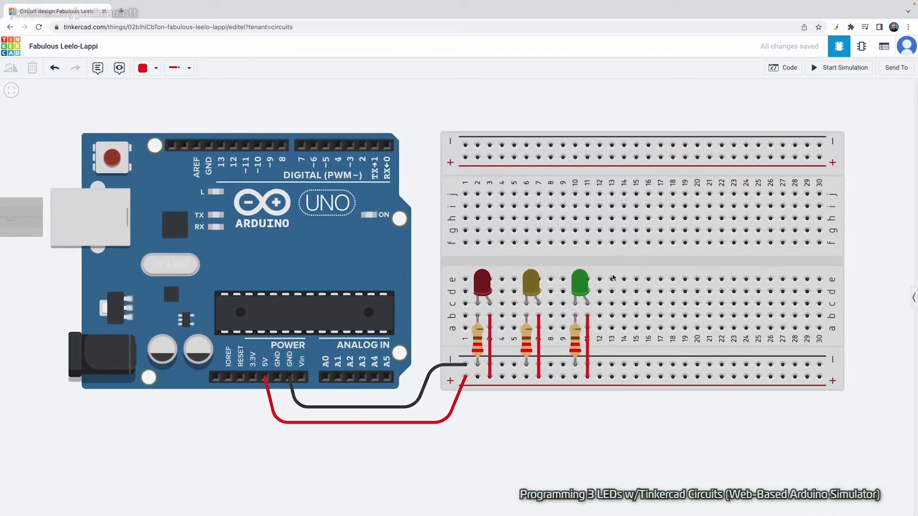
Delete the three red jumper wires connecting the LEDs to the breadboard's positive rail
click(490, 334)
key(Escape)
click(589, 348)
key(Delete)
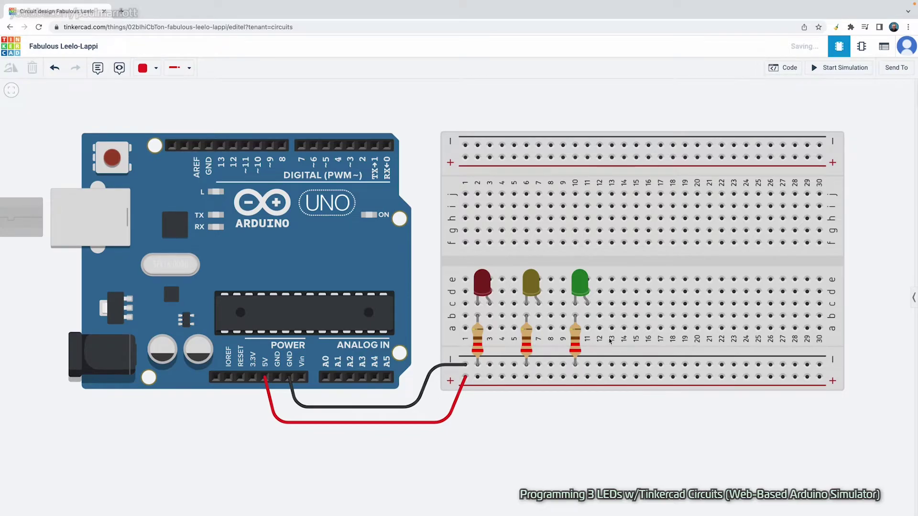
Wire the red LED's breadboard column 3 to Arduino digital pin 5, routing the wire above the boards
scroll(430, 229, up, 1)
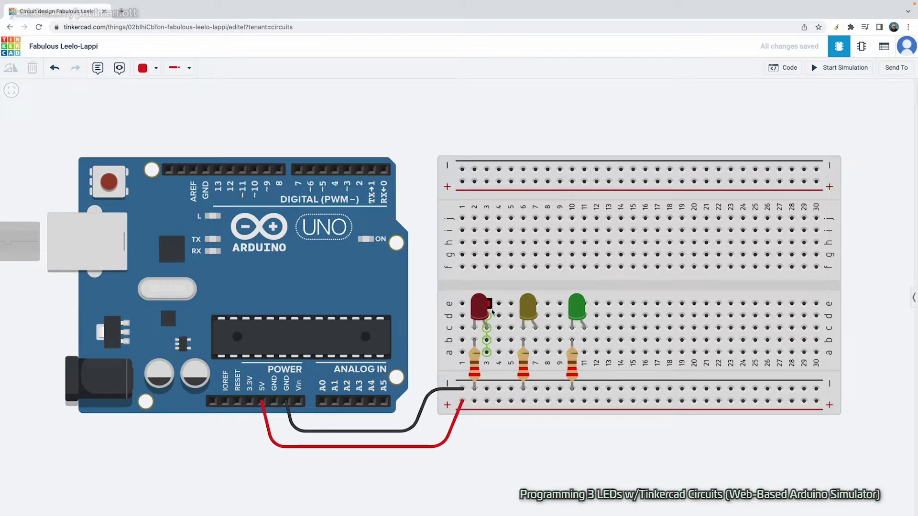
scroll(231, 145, up, 4)
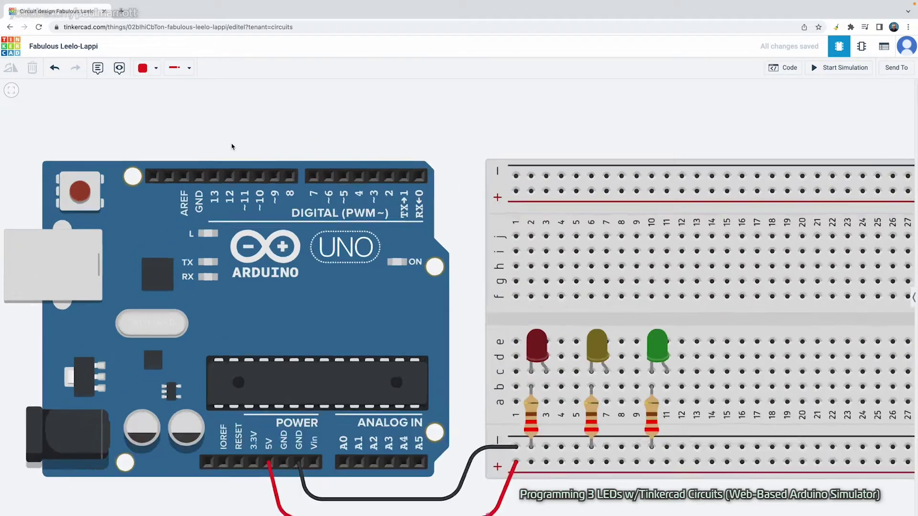
scroll(277, 214, down, 4)
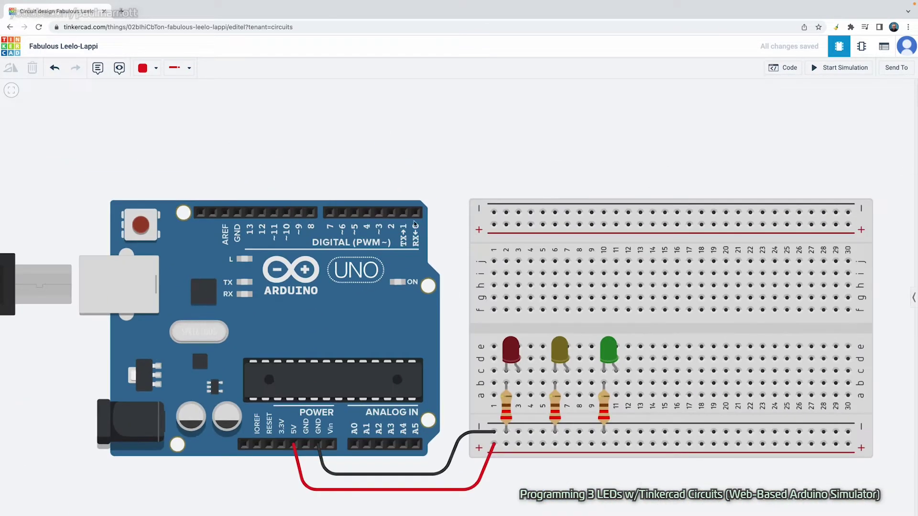
click(517, 323)
click(514, 147)
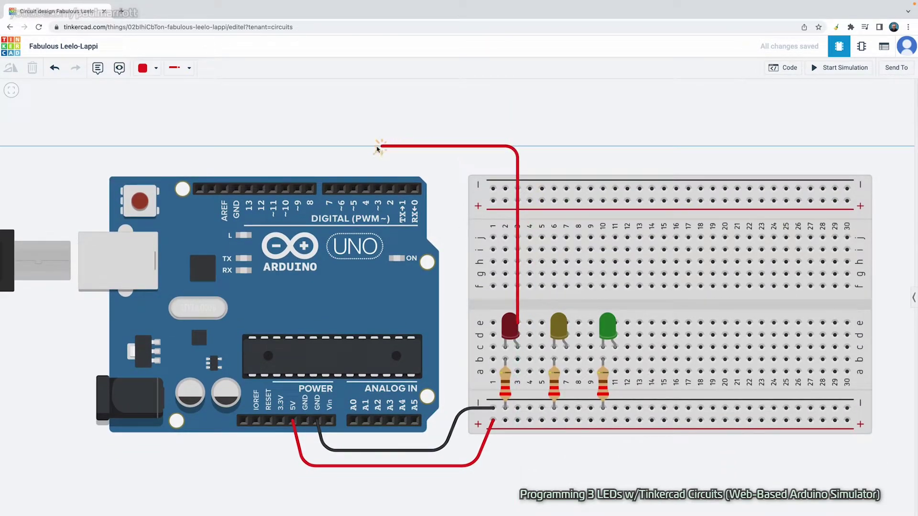
click(355, 146)
click(353, 189)
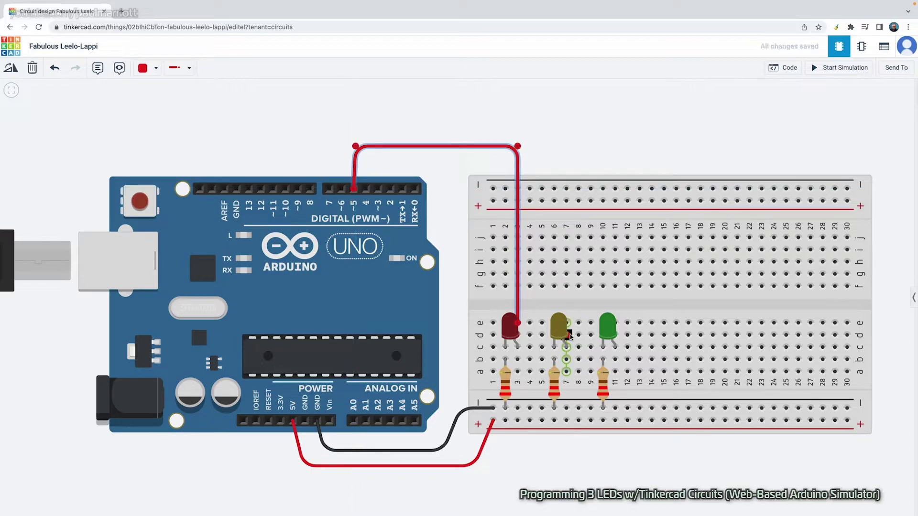
Wire the yellow LED's breadboard column 7 to Arduino digital pin 6, routing it above the pin 5 wire
click(569, 330)
click(568, 334)
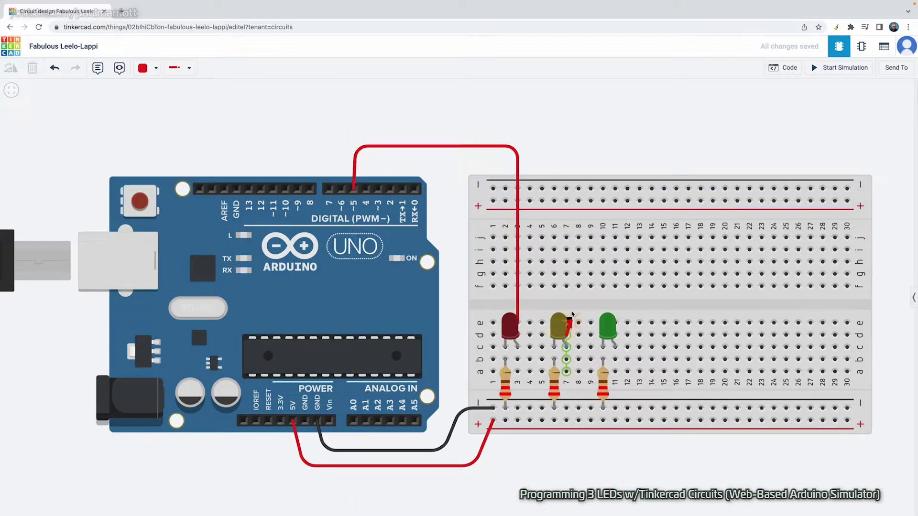
click(566, 128)
click(341, 126)
click(341, 189)
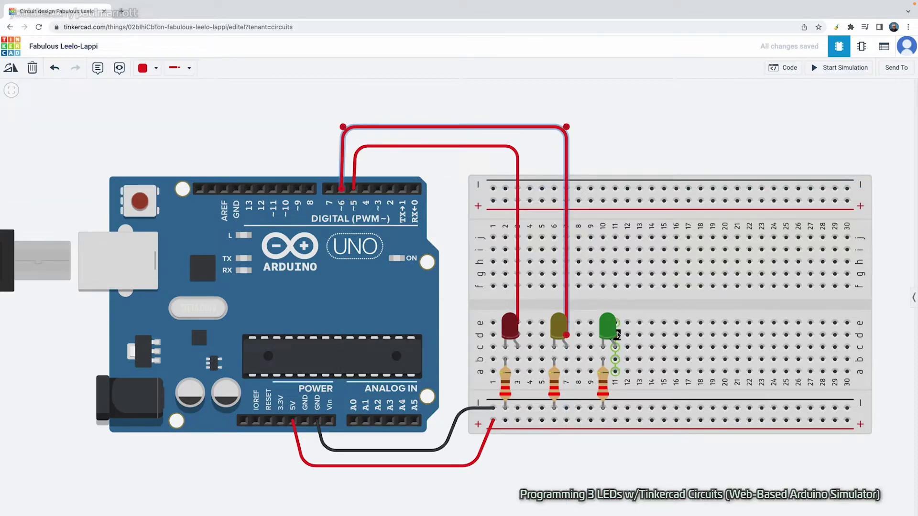
Wire the green LED's breadboard column 11 to Arduino digital pin 7, routing it above the other two wires
click(616, 330)
click(616, 324)
click(616, 115)
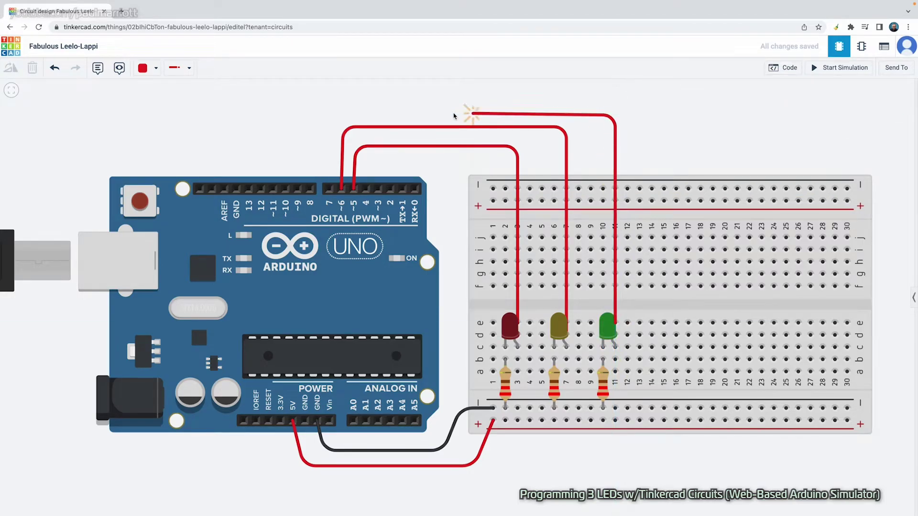
click(330, 115)
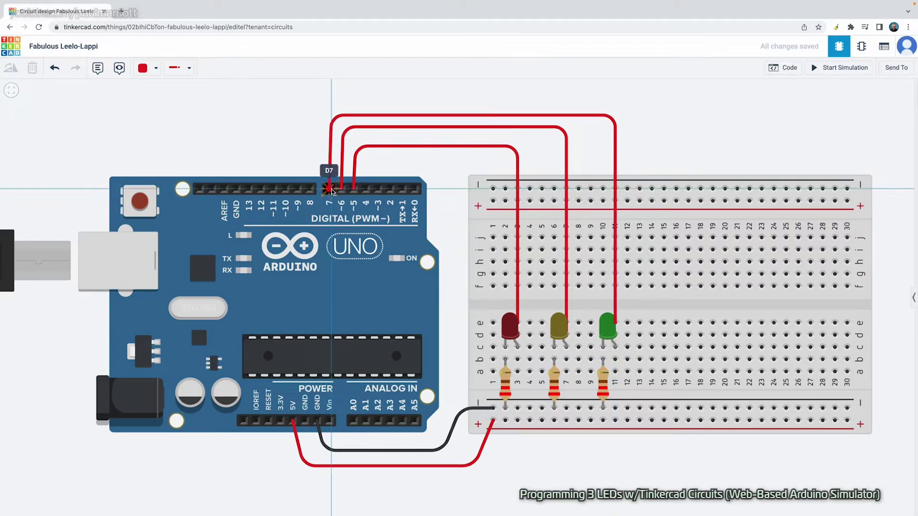
click(330, 189)
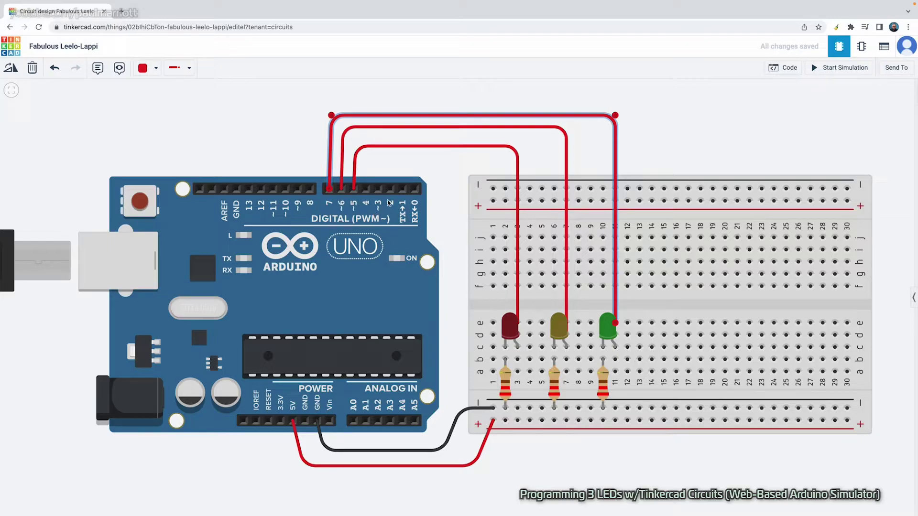
Change the colour of the wire between pin 6 and the yellow LED to yellow
drag(676, 147, 590, 143)
click(433, 209)
drag(677, 105, 747, 105)
click(156, 68)
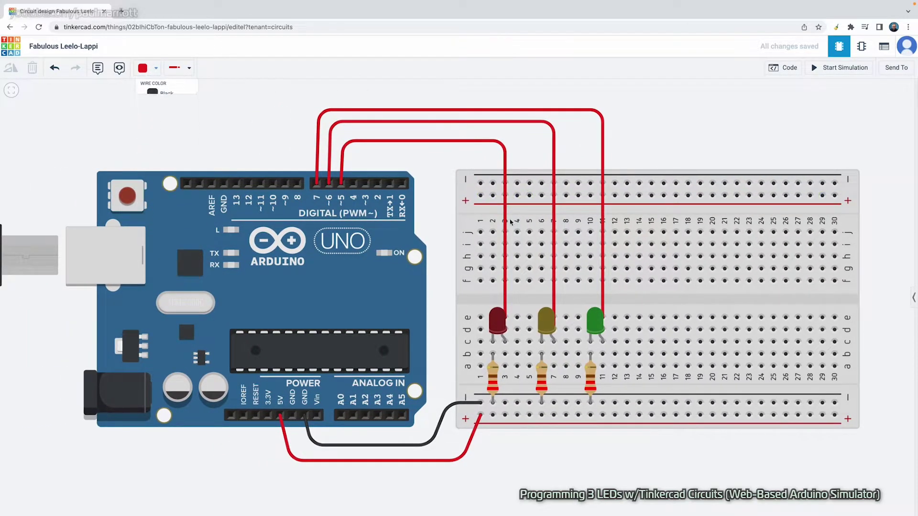
click(555, 246)
click(555, 246)
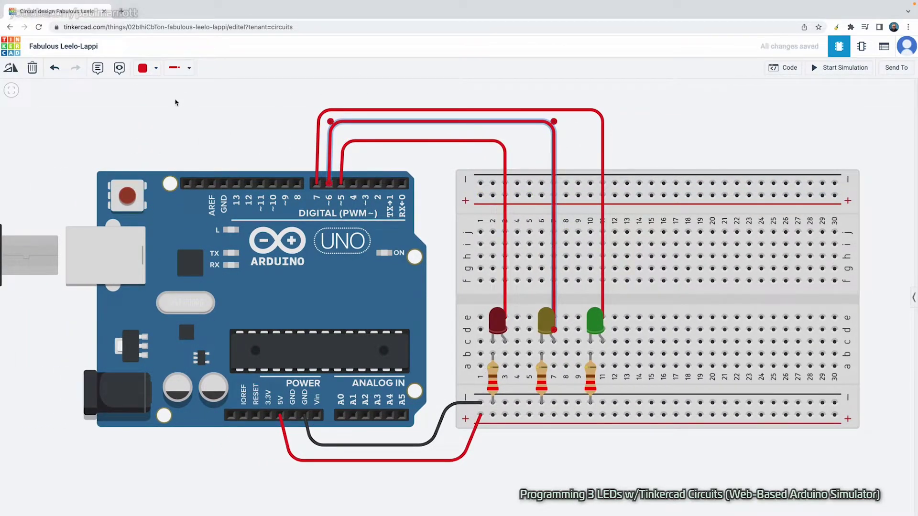
click(150, 70)
click(163, 142)
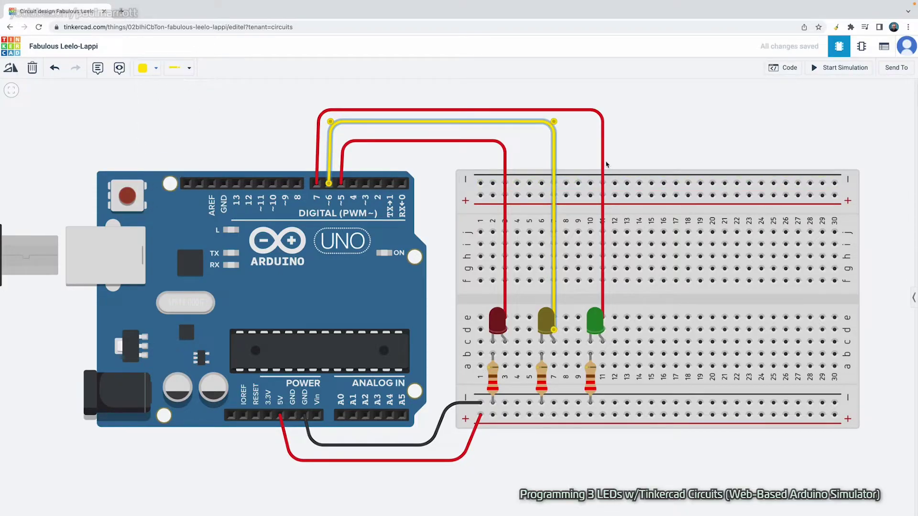
Change the colour of the wire between pin 7 and the green LED to green
click(603, 164)
click(150, 68)
click(163, 154)
click(683, 144)
drag(683, 144, 654, 140)
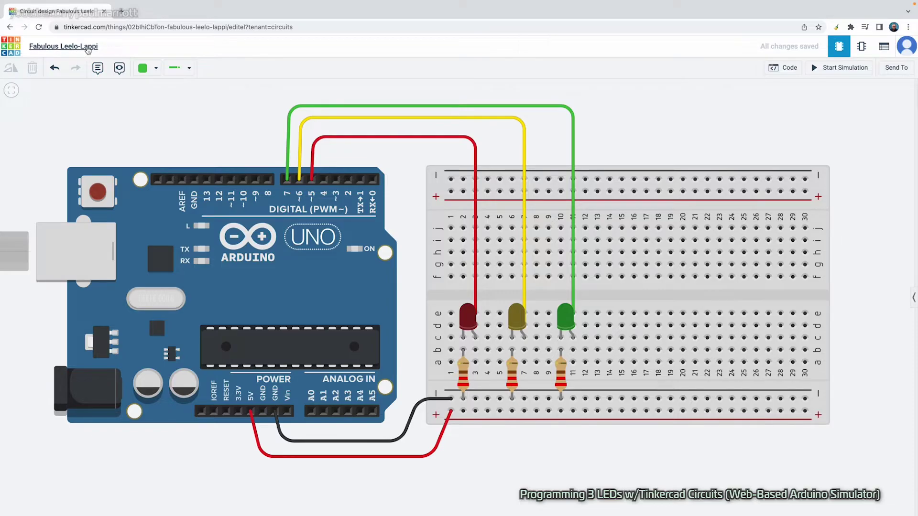
Rename the circuit as "my LED program"
click(69, 47)
text(my LED program)
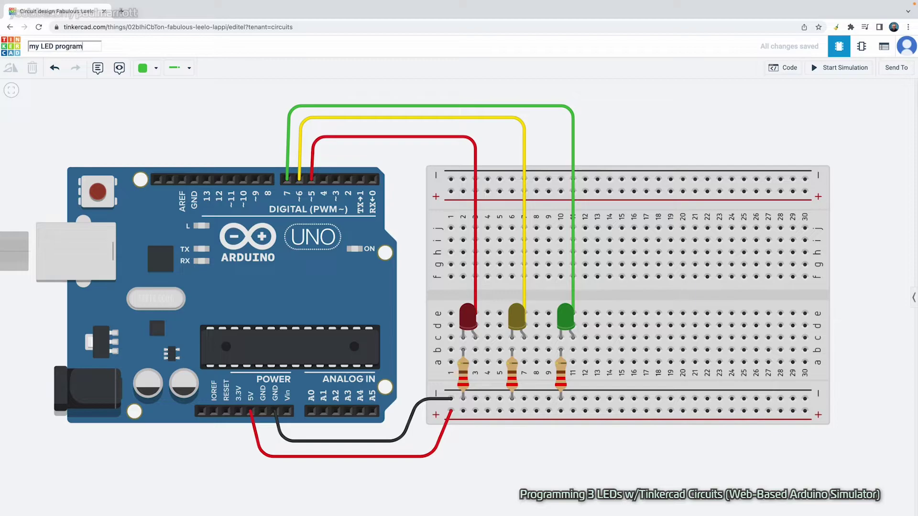
key(Escape)
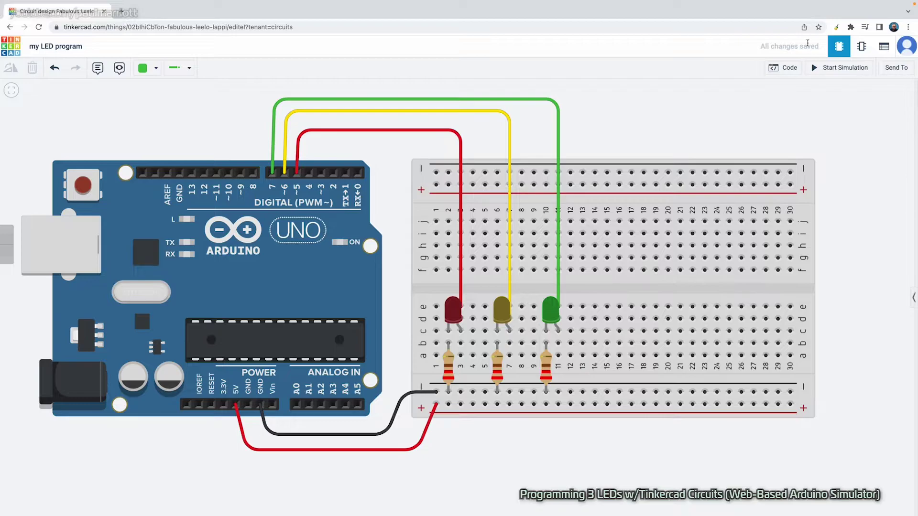
Delete the red power wire between the Arduino's 5V pin and the breadboard's positive rail
click(790, 67)
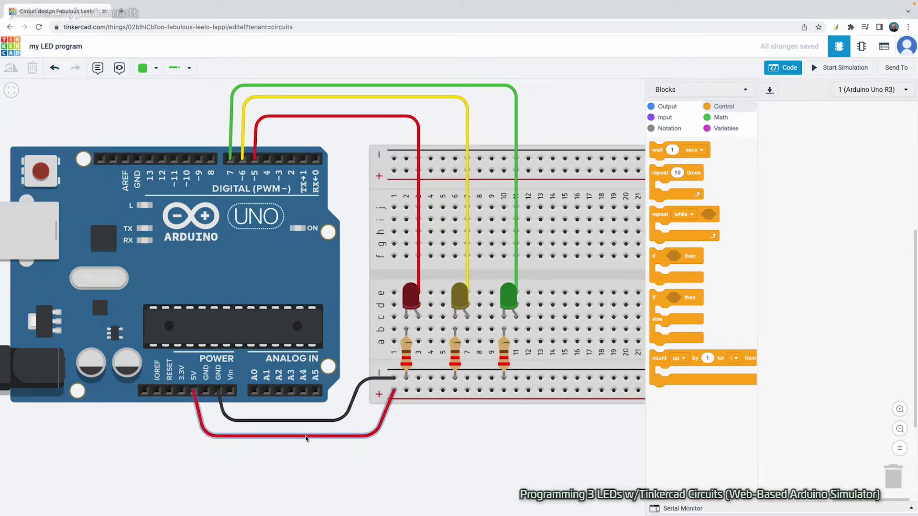
click(276, 434)
key(Delete)
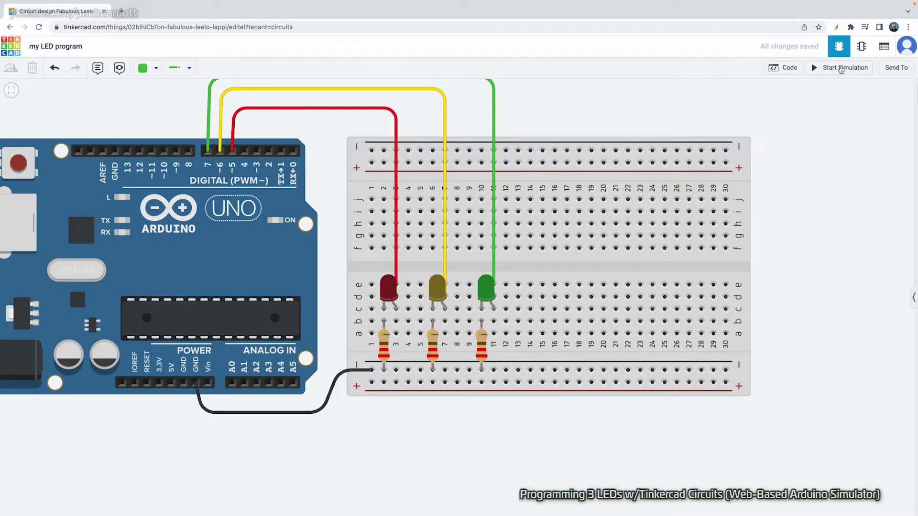
click(911, 297)
click(794, 300)
Add an Output block to the empty program that sets pin 5 to HIGH, and enlarge the code view
click(783, 67)
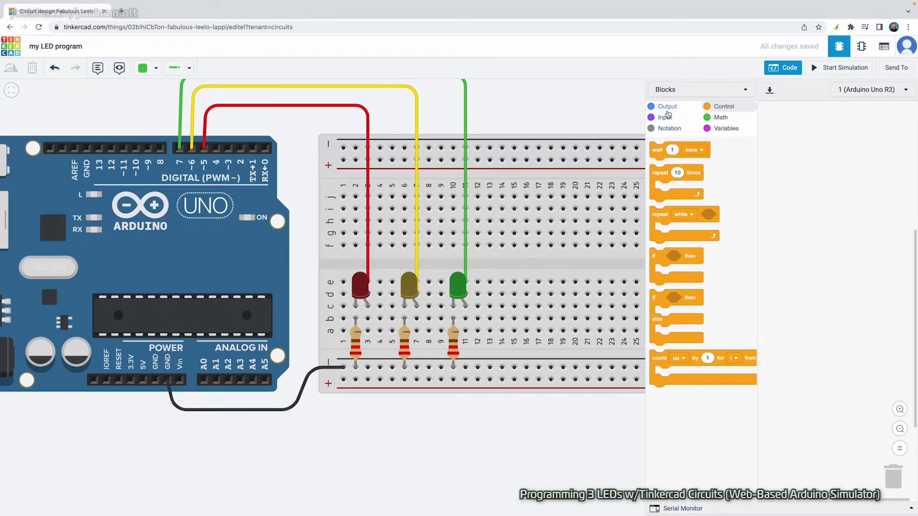
click(667, 106)
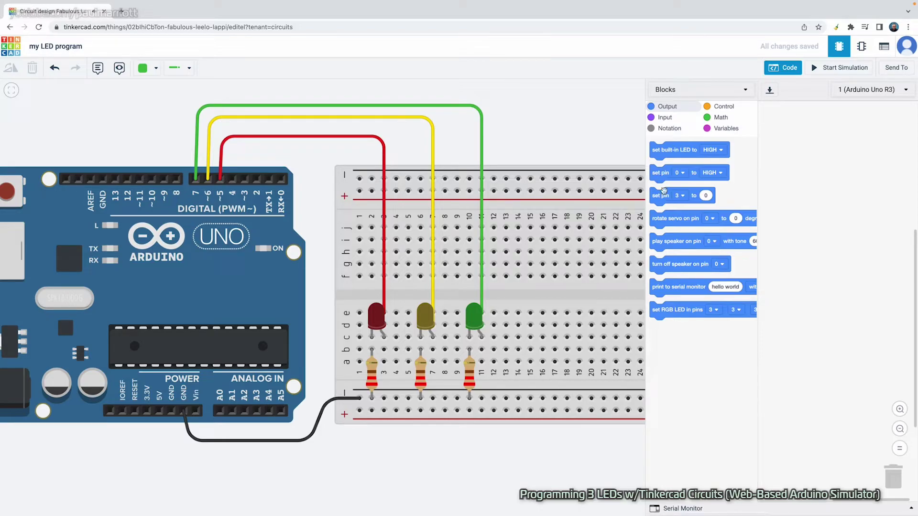
drag(664, 178, 812, 194)
click(900, 409)
drag(833, 159, 785, 239)
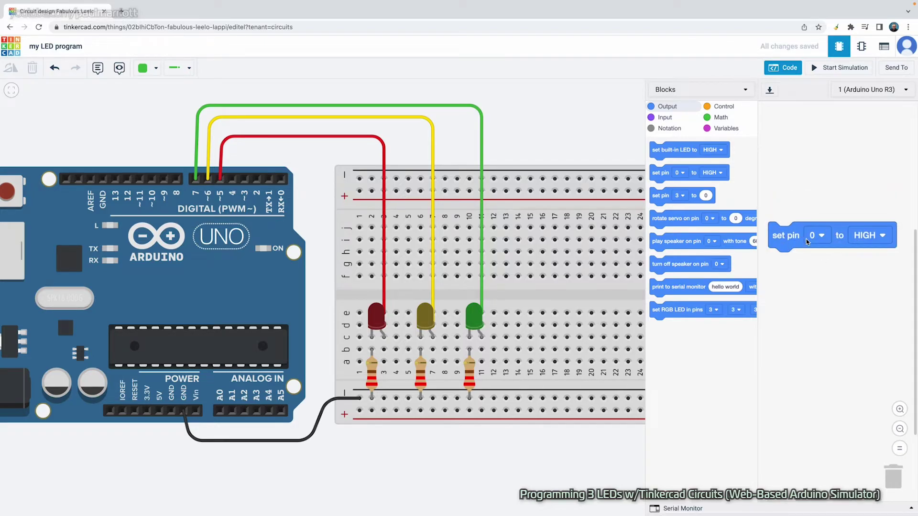
click(825, 237)
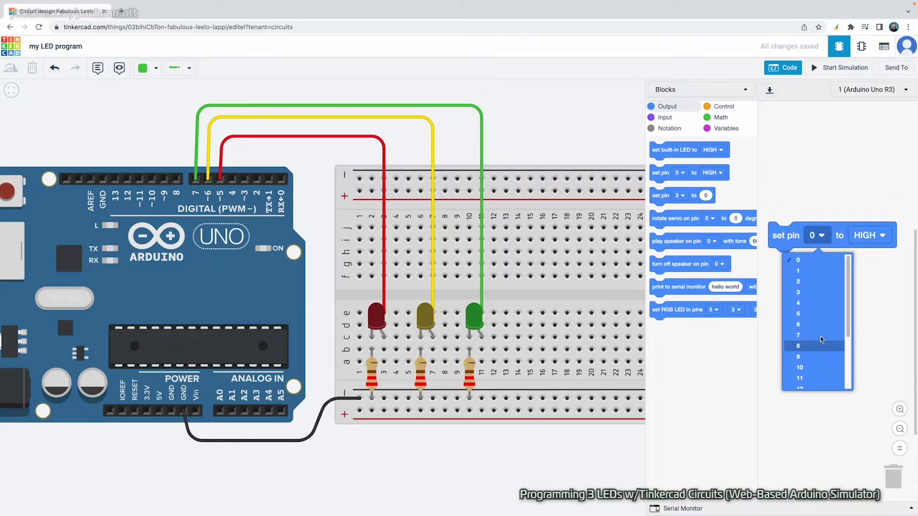
click(822, 317)
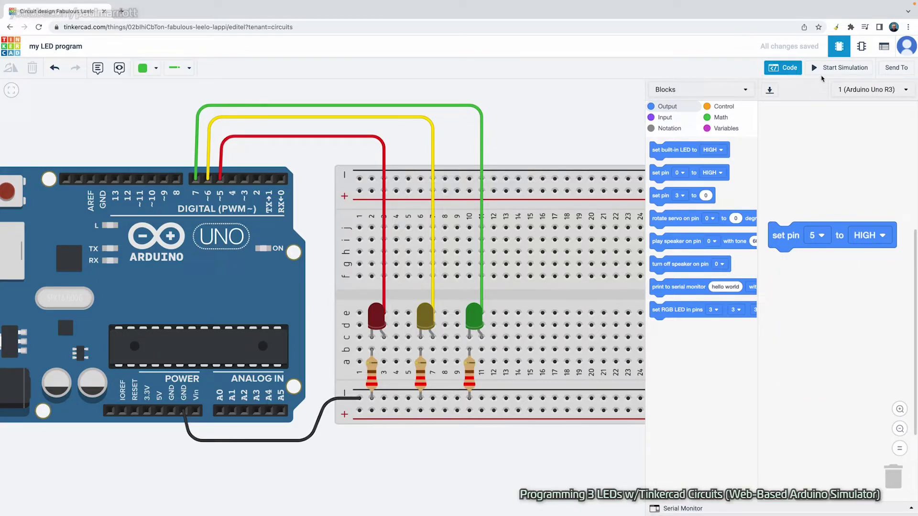
Run and stop the simulation to check whether the pin 5 block lights the red LED
click(835, 67)
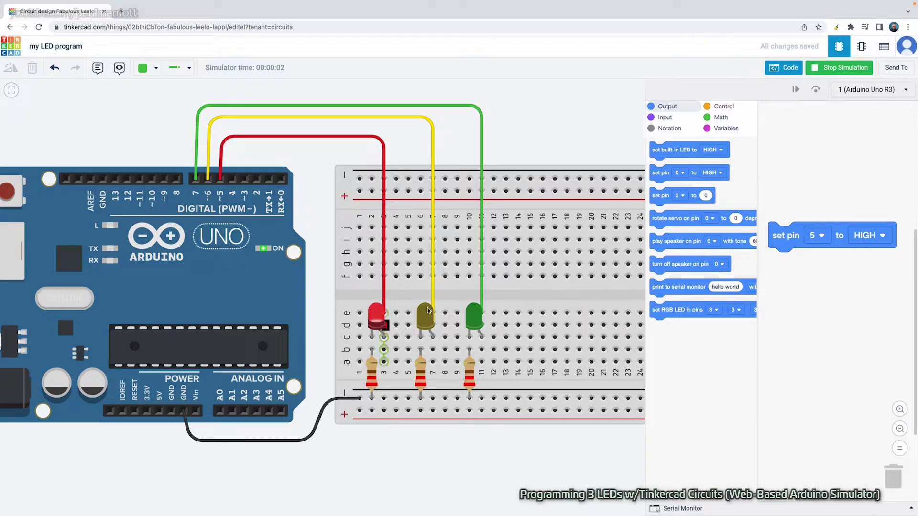
drag(789, 244, 789, 237)
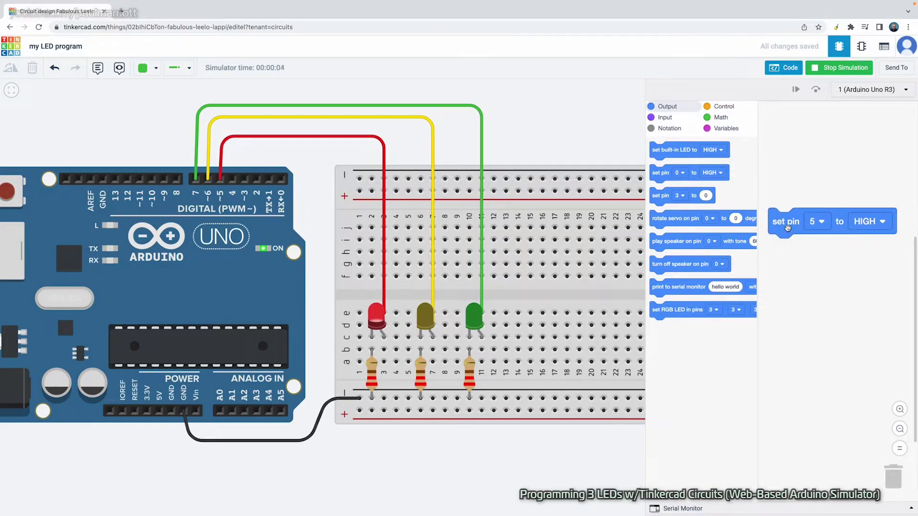
click(835, 67)
Duplicate the pin 5 block, attach the copy below it with pin 6 set to HIGH, and start the simulation
right_click(788, 230)
click(808, 247)
drag(842, 320, 774, 241)
click(820, 249)
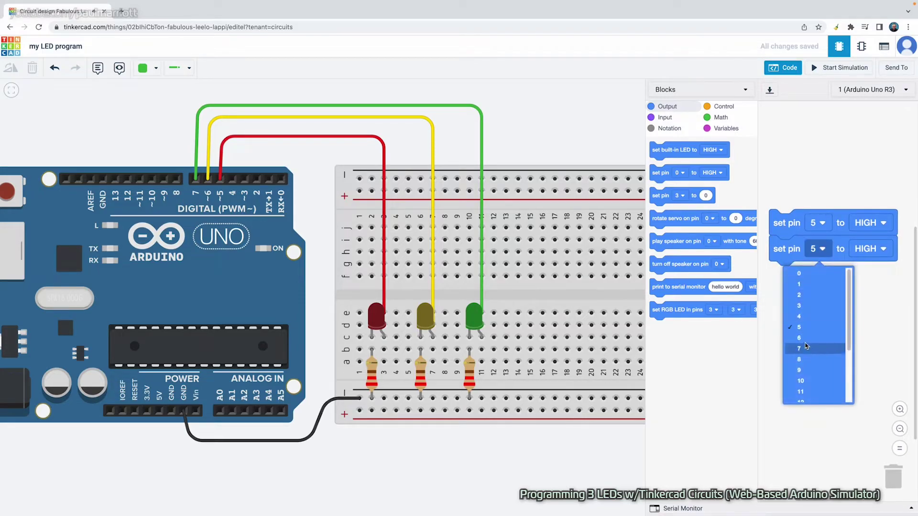
click(815, 331)
click(832, 69)
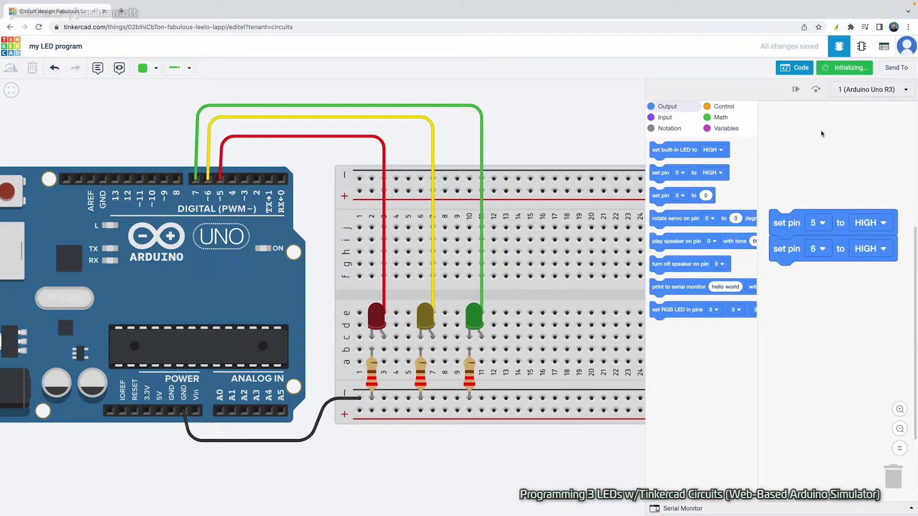